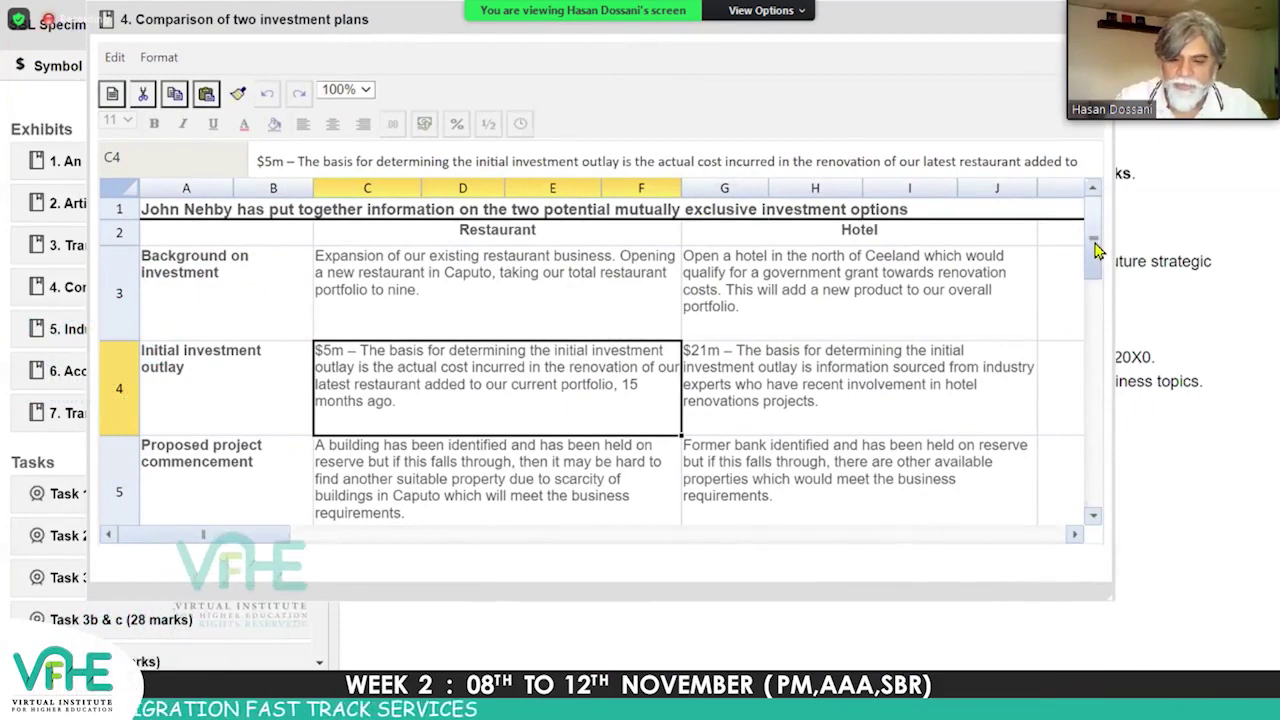
Read through the restaurant and hotel comparison, from initial investment outlay and project duration to cash flow basis and discount factor.
scroll(1095, 287, "down", 6)
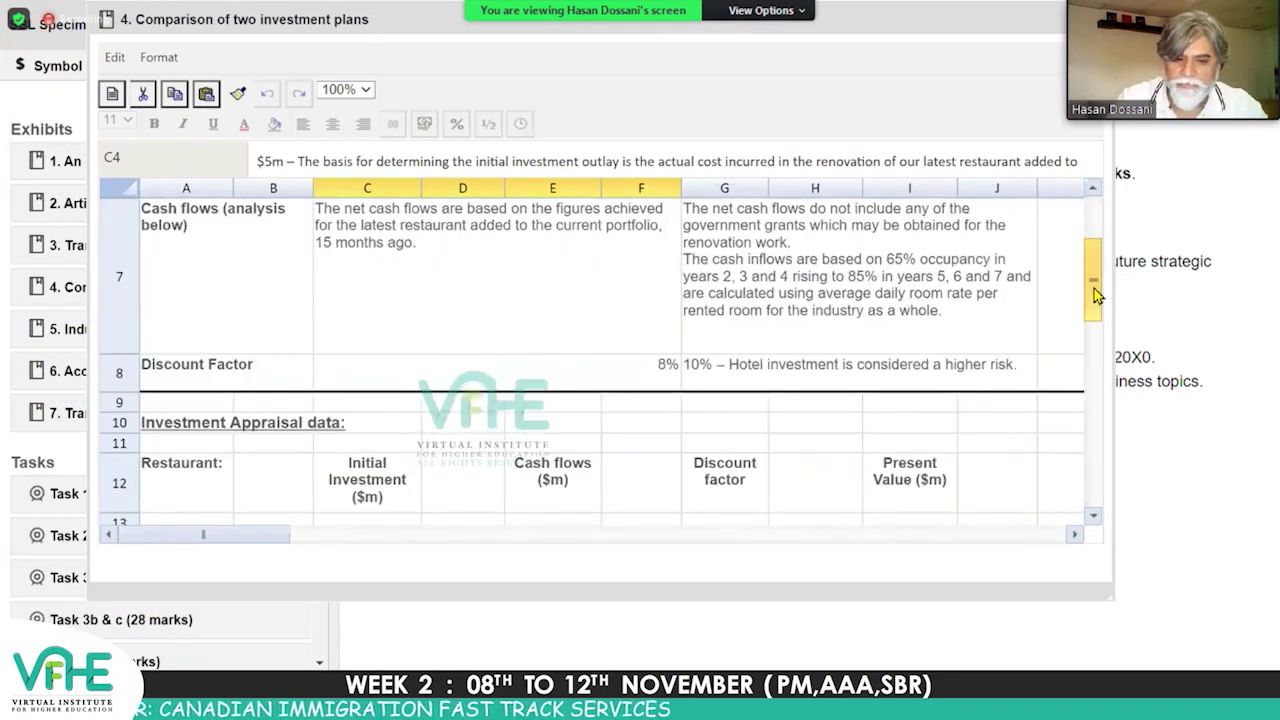
scroll(1093, 277, "up", 2)
scroll(1093, 275, "up", 3)
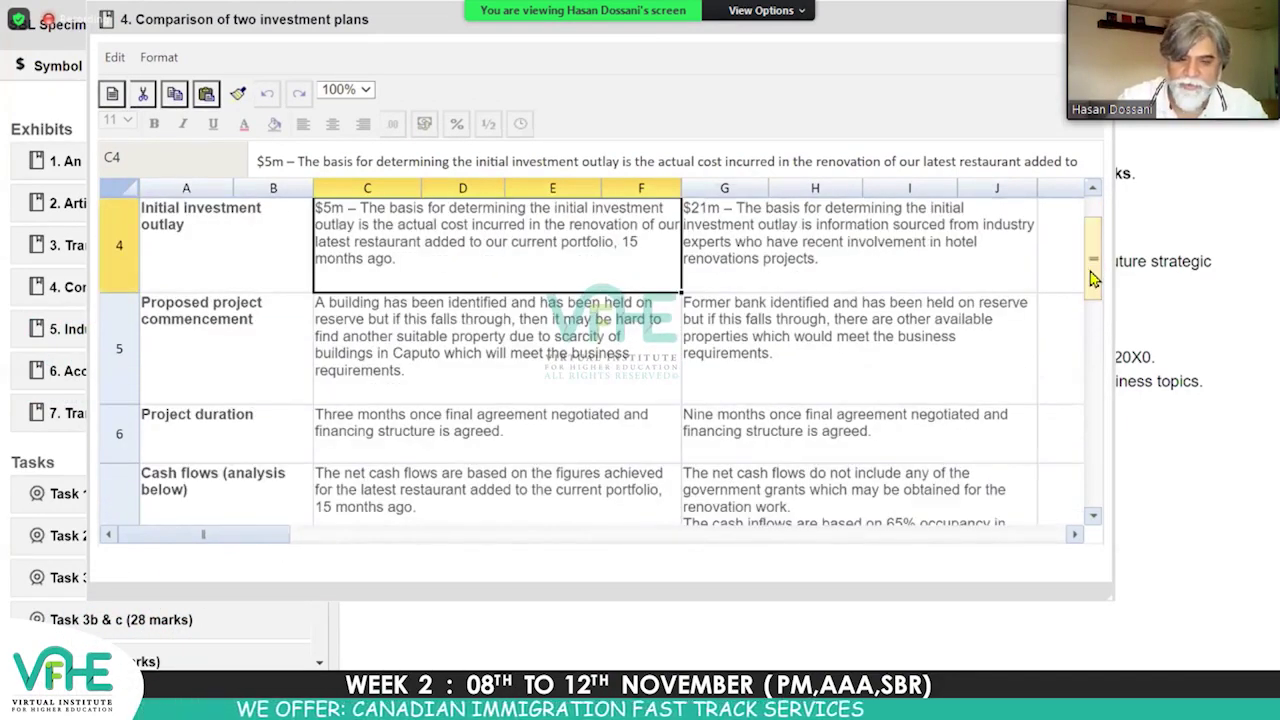
scroll(1082, 470, "down", 1)
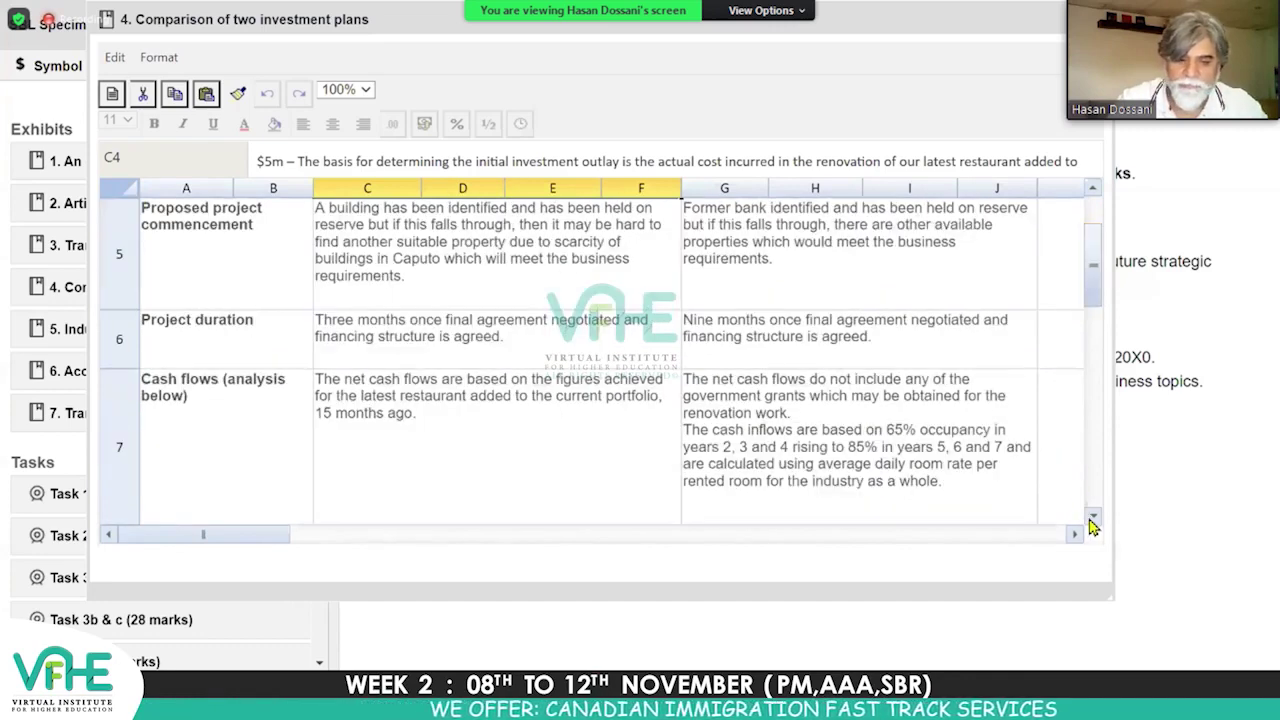
scroll(1093, 520, "down", 2)
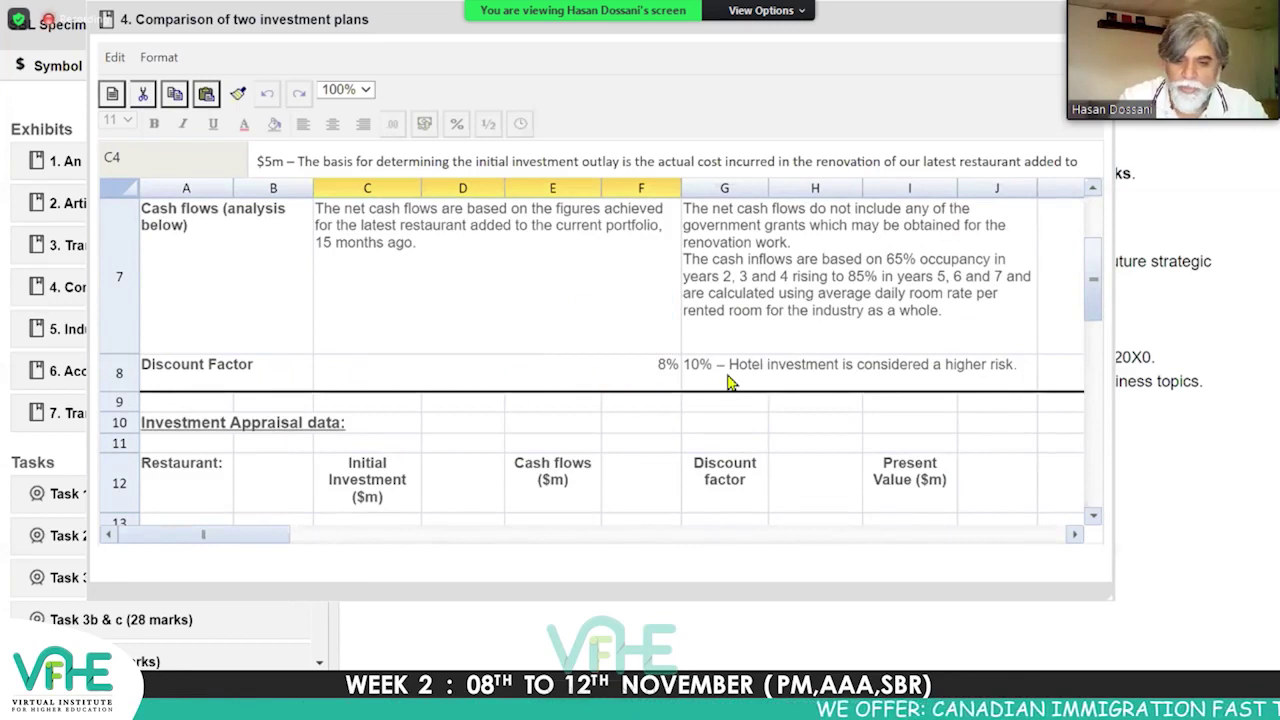
left_click(1093, 520)
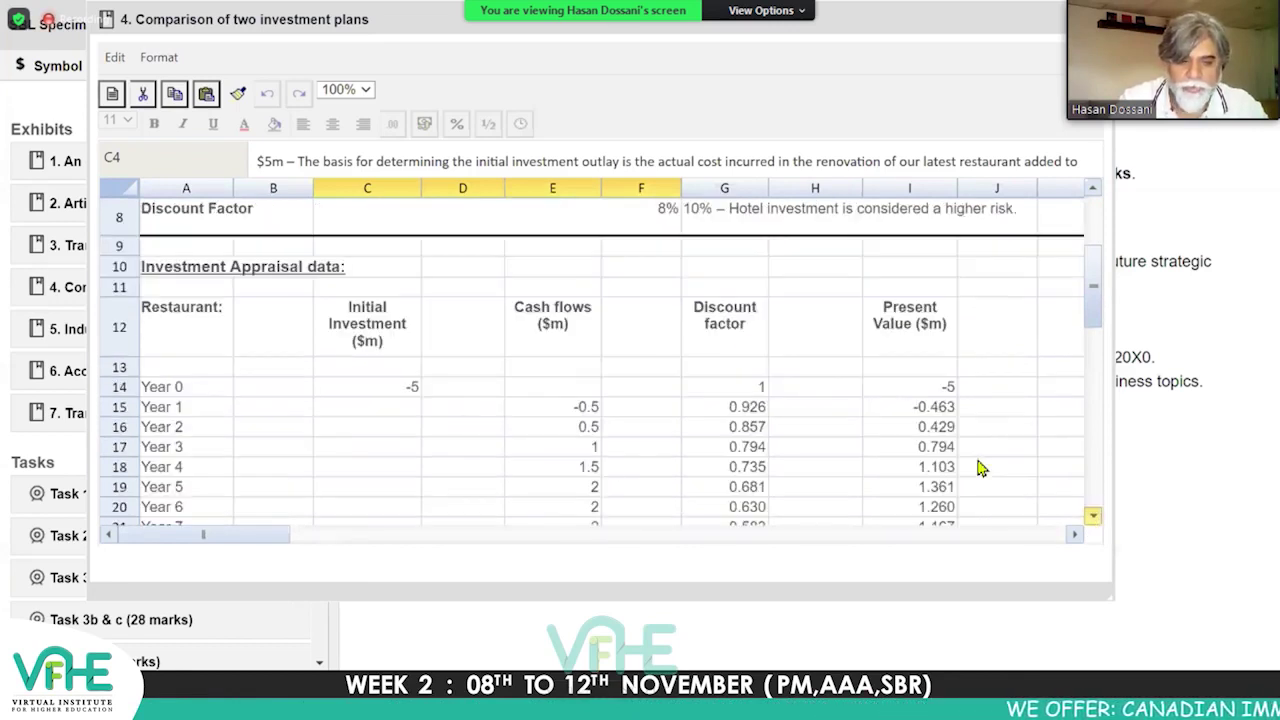
scroll(418, 210, "down", 2)
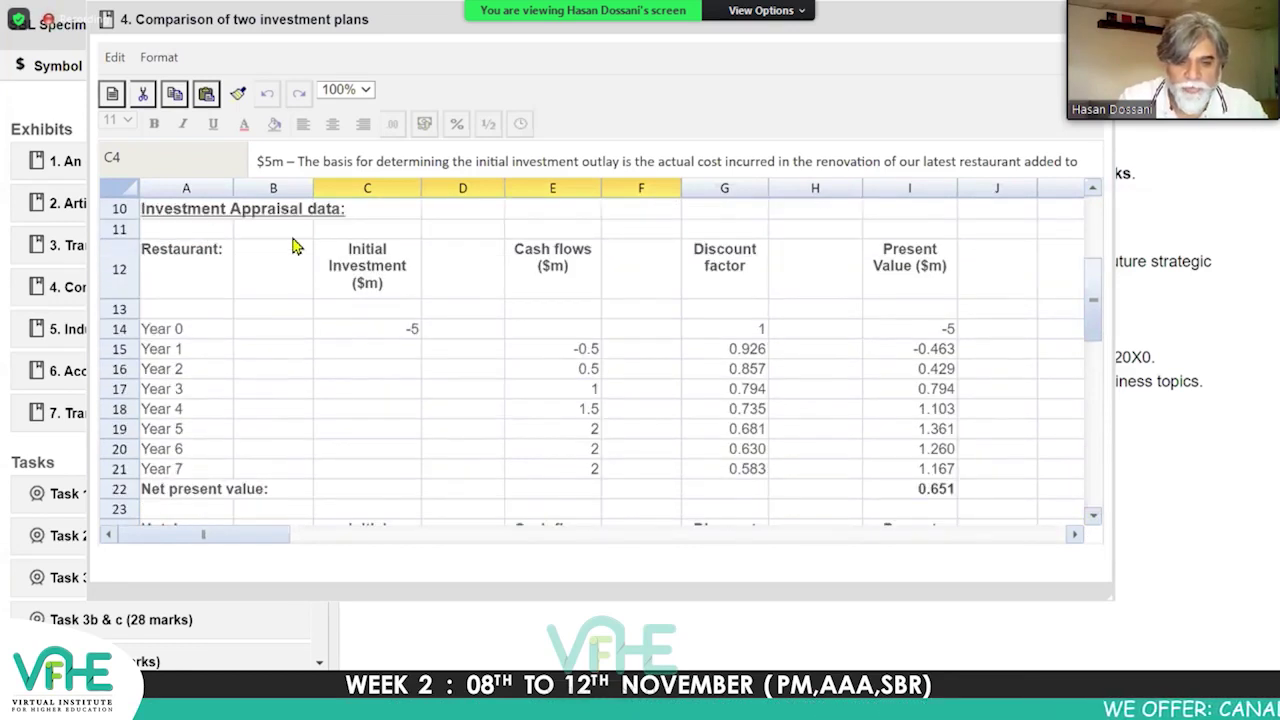
Examine the restaurant's investment appraisal table, including its initial investment, yearly cash flows and the net present value formula.
left_click(168, 266)
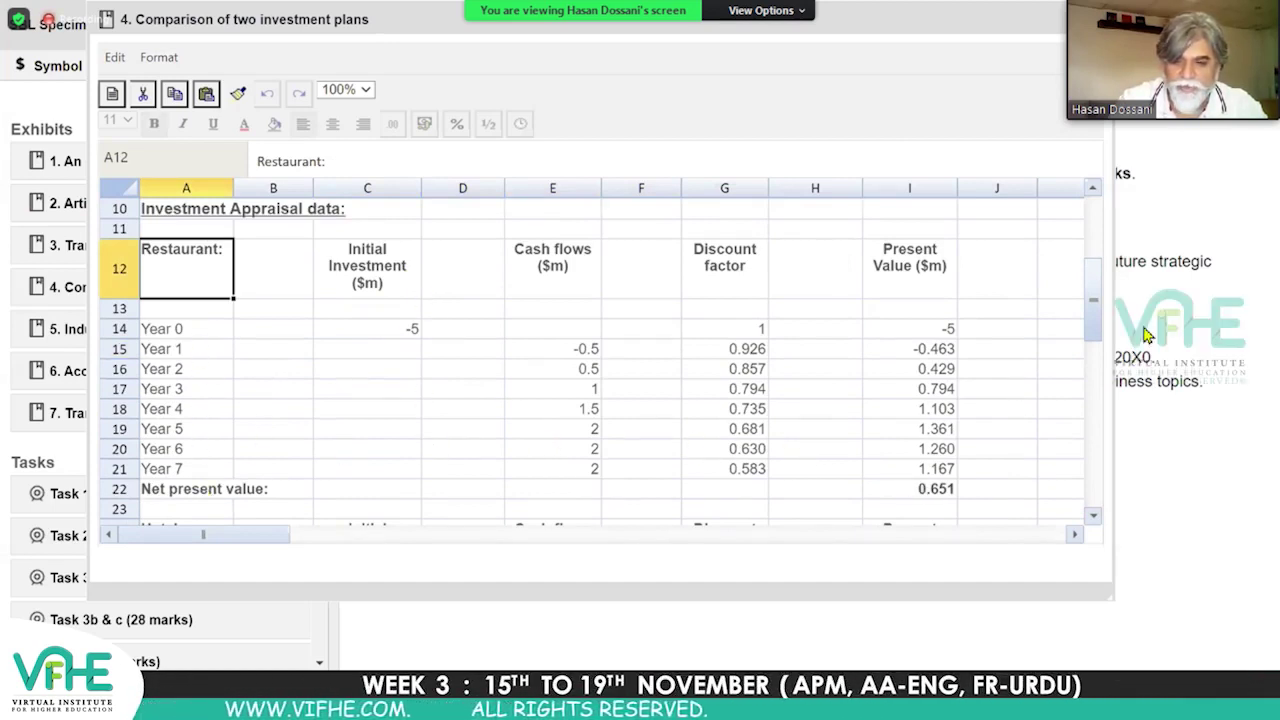
left_click(909, 488)
scroll(1096, 305, "down", 1)
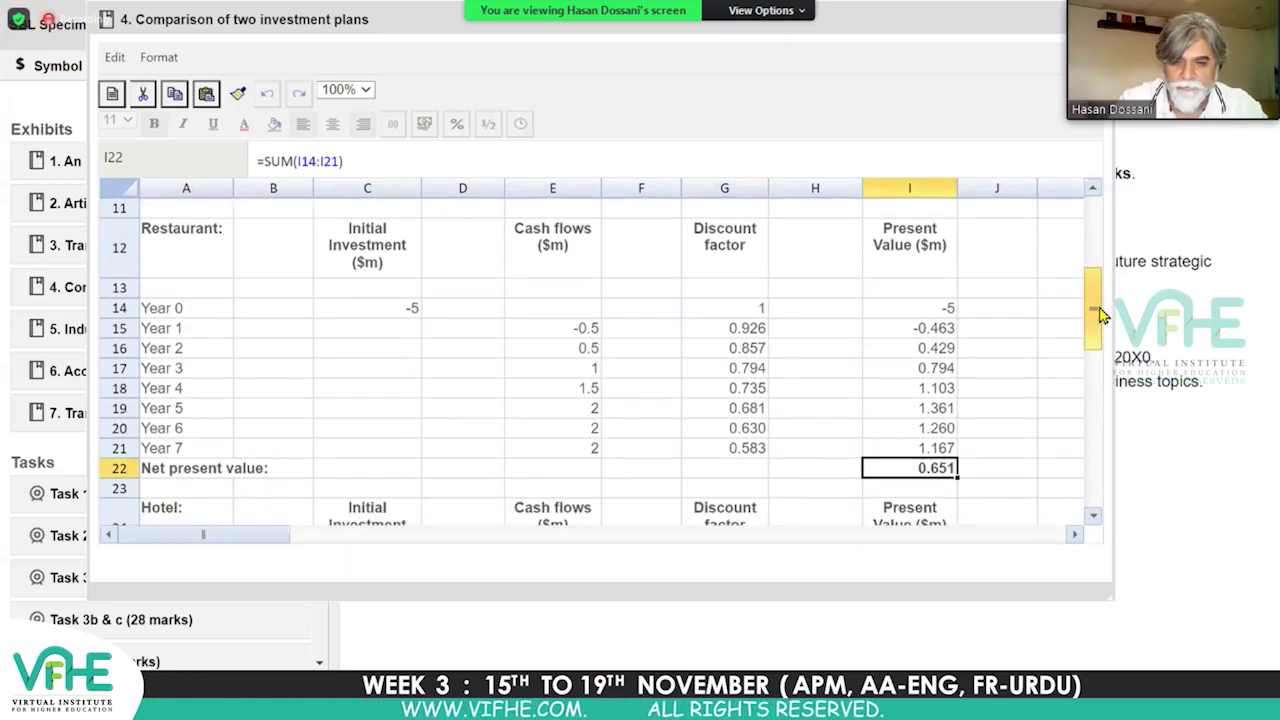
scroll(1096, 308, "up", 1)
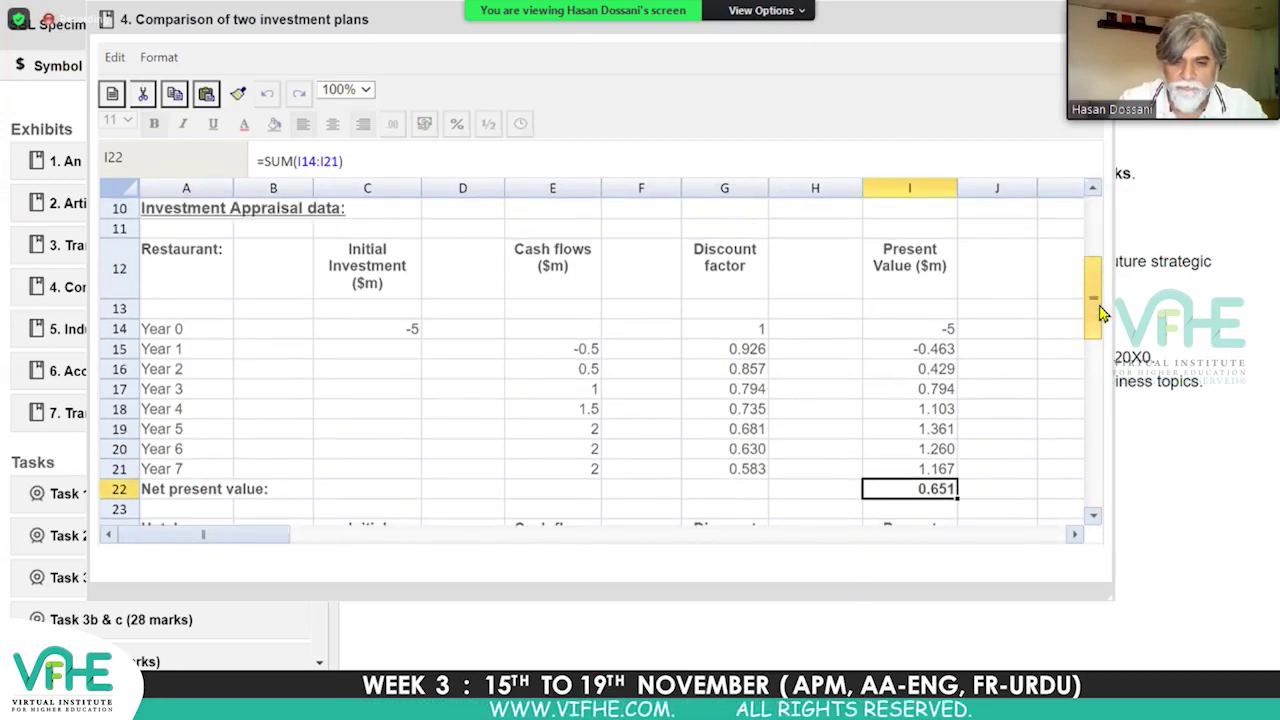
left_click(405, 330)
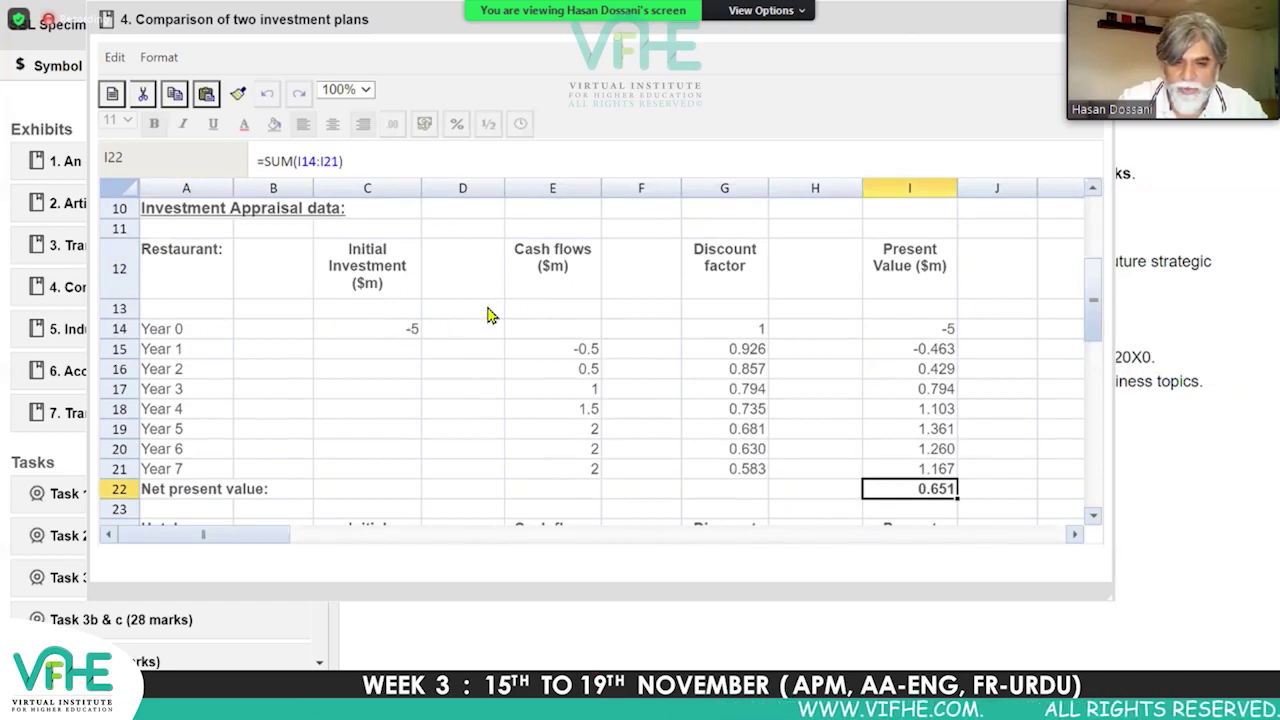
left_click(582, 355)
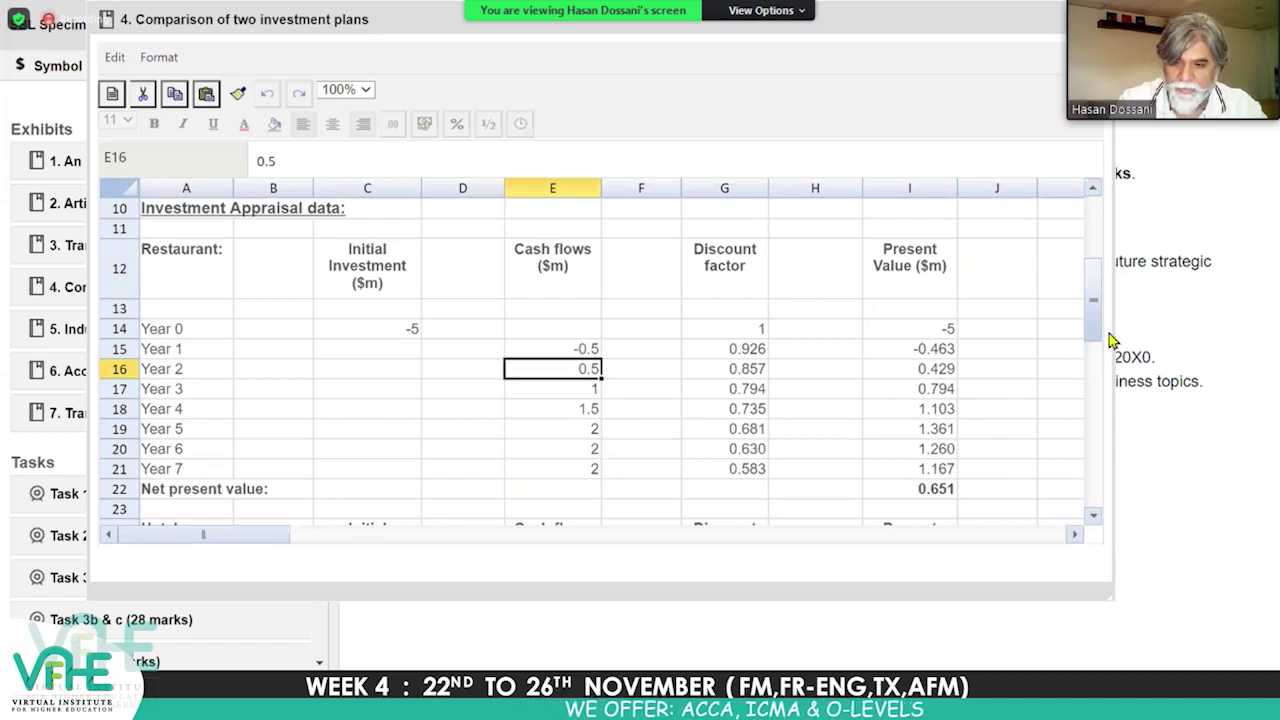
Examine the hotel's investment appraisal table from Year 0 to Year 7 and its net present value.
left_click_drag(1095, 330, 1090, 400)
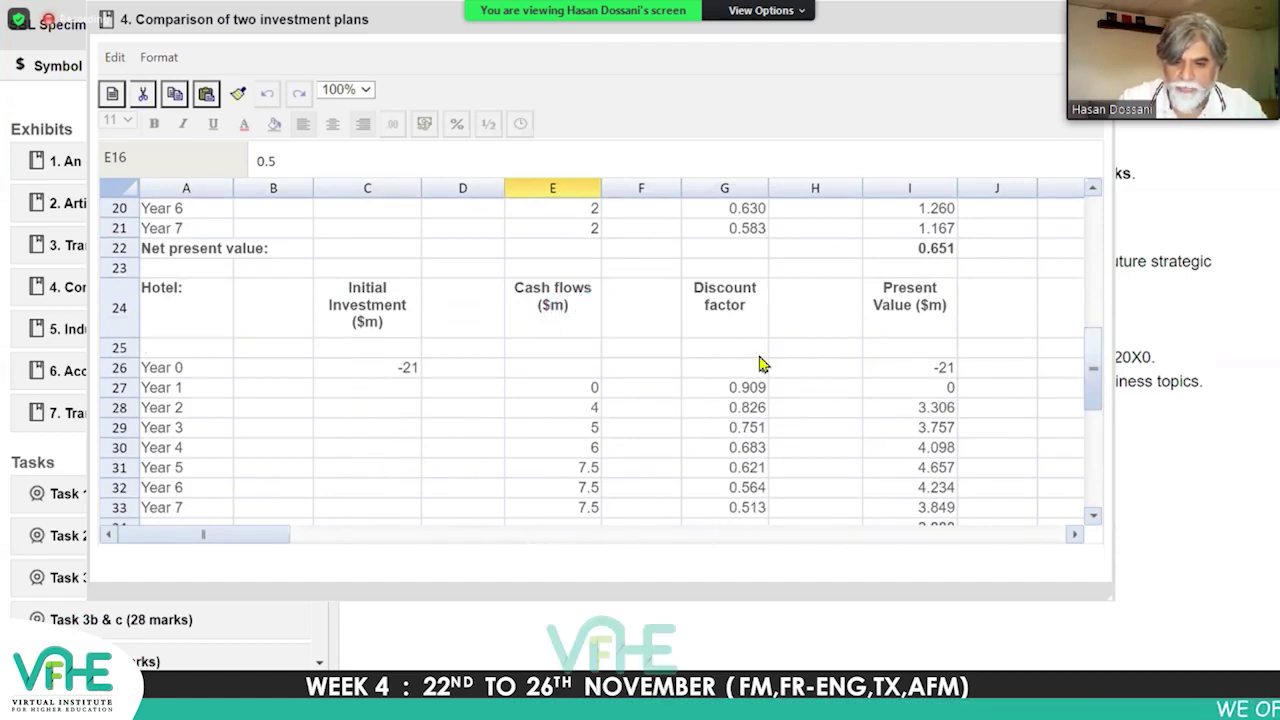
left_click_drag(1094, 368, 962, 450)
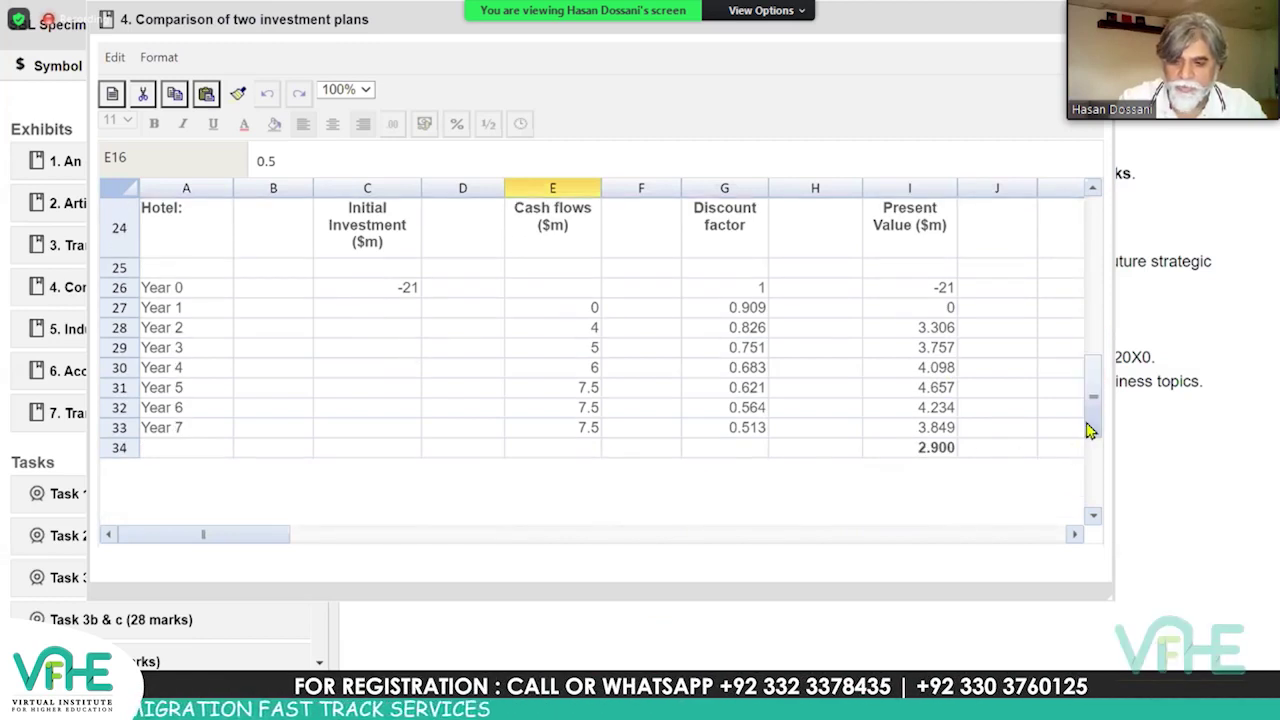
scroll(1098, 400, "up", 1)
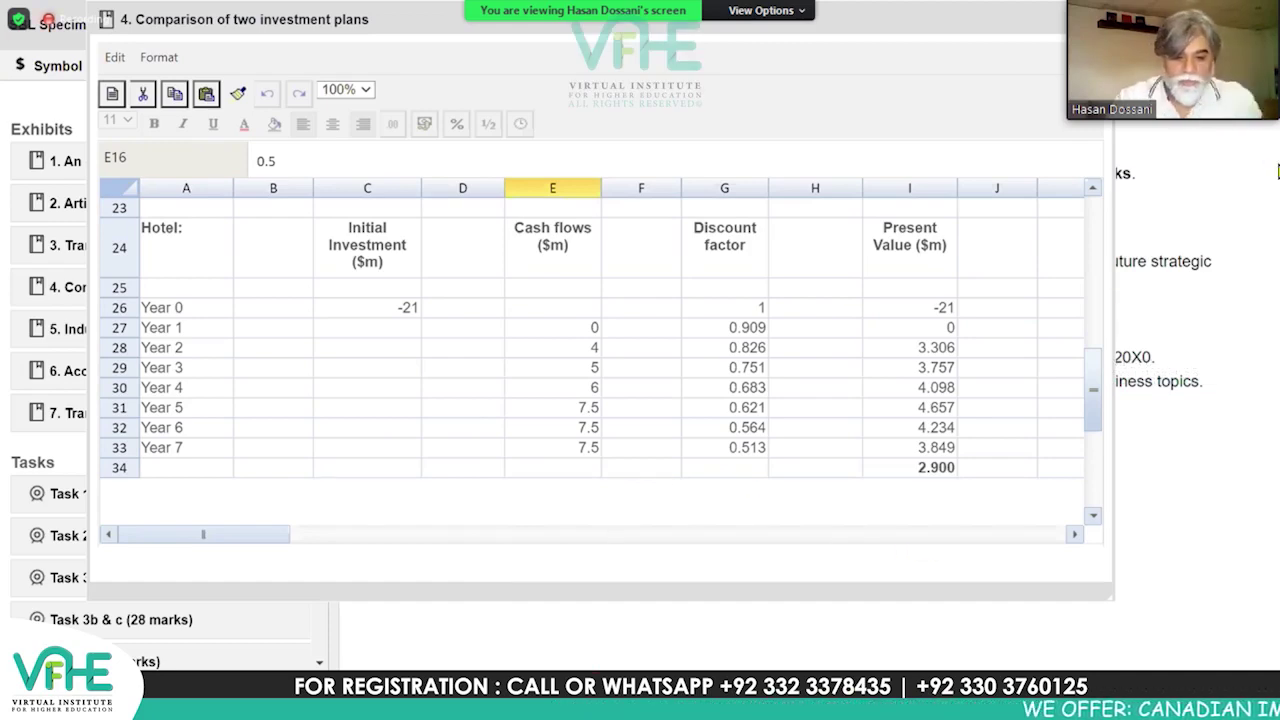
Consult the five-point Financial Projections checklist in the lecture notes and return to the investment plans exhibit.
key("alt+Tab")
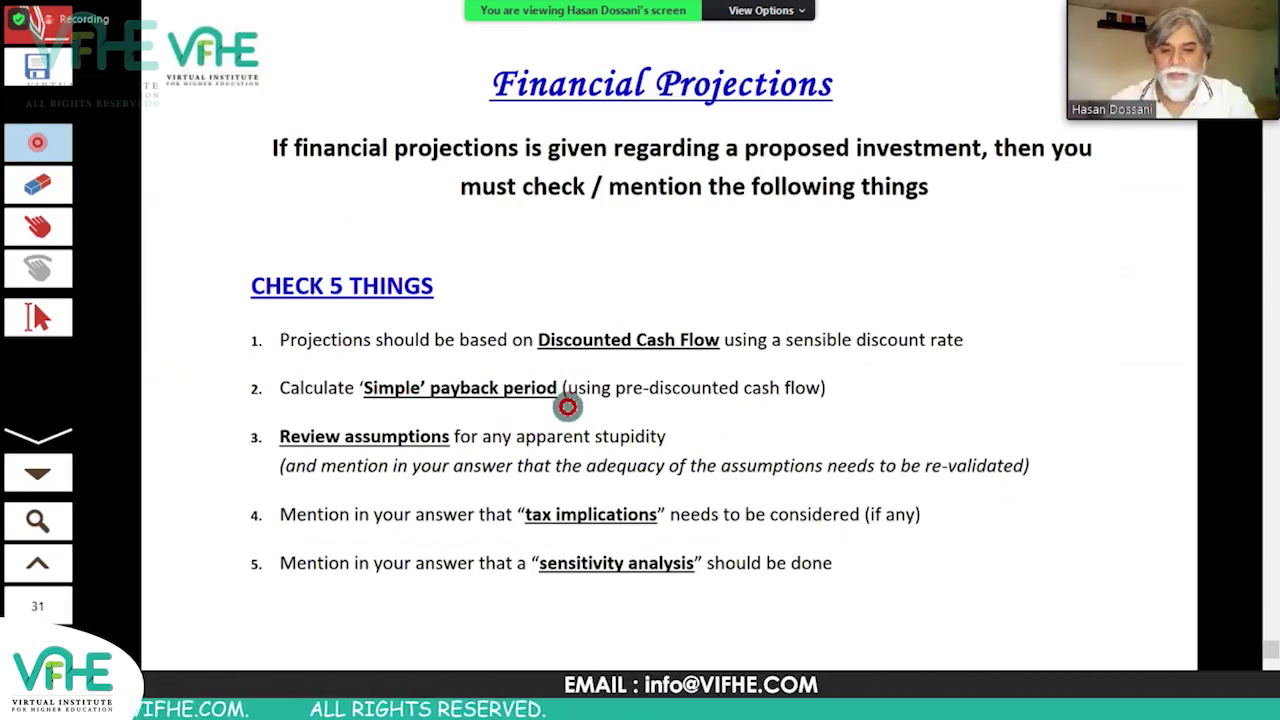
key("alt+Tab")
key("alt+Tab")
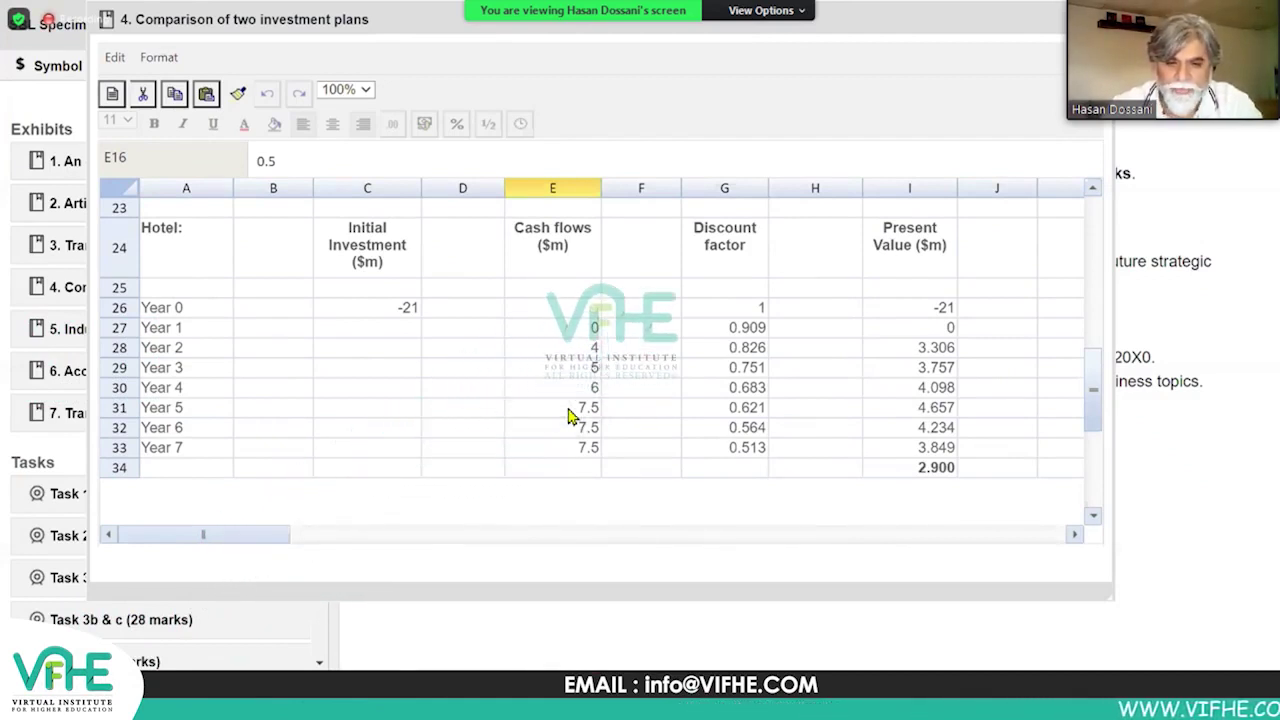
Inspect the formula behind the hotel's Year 6 discount factor.
left_click_drag(1097, 414, 1097, 402)
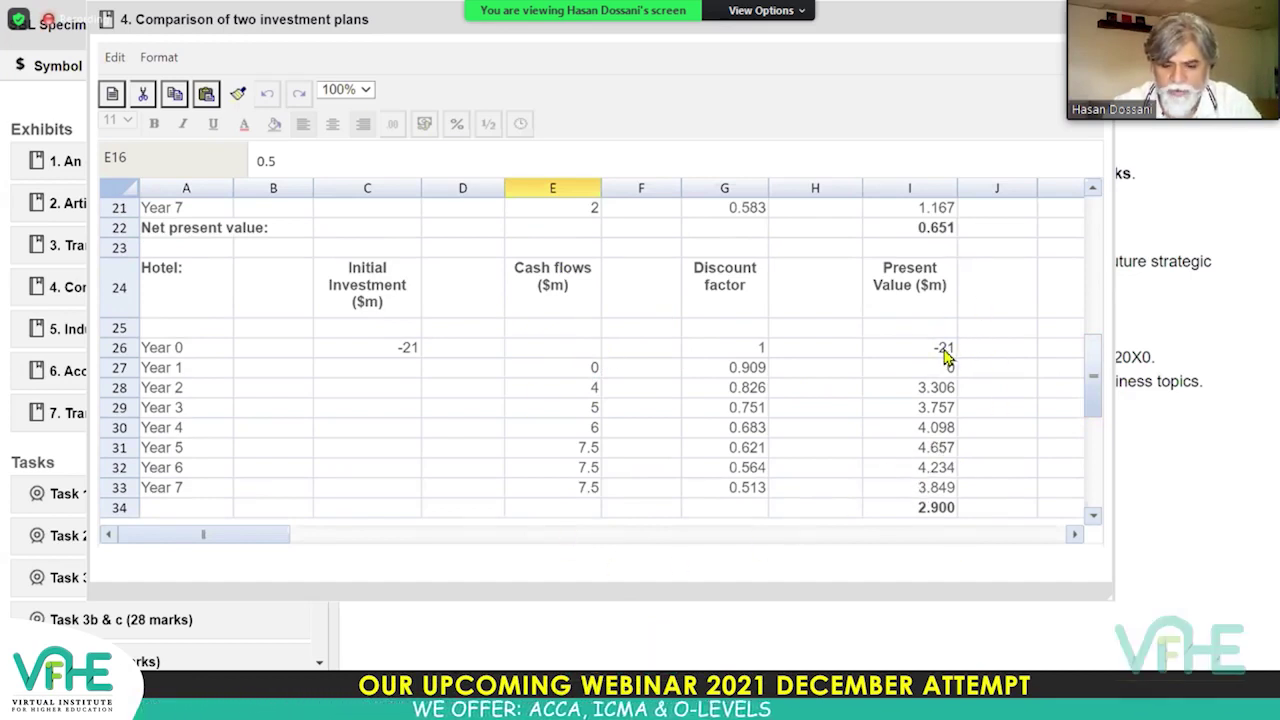
left_click(737, 469)
key("ctrl+a")
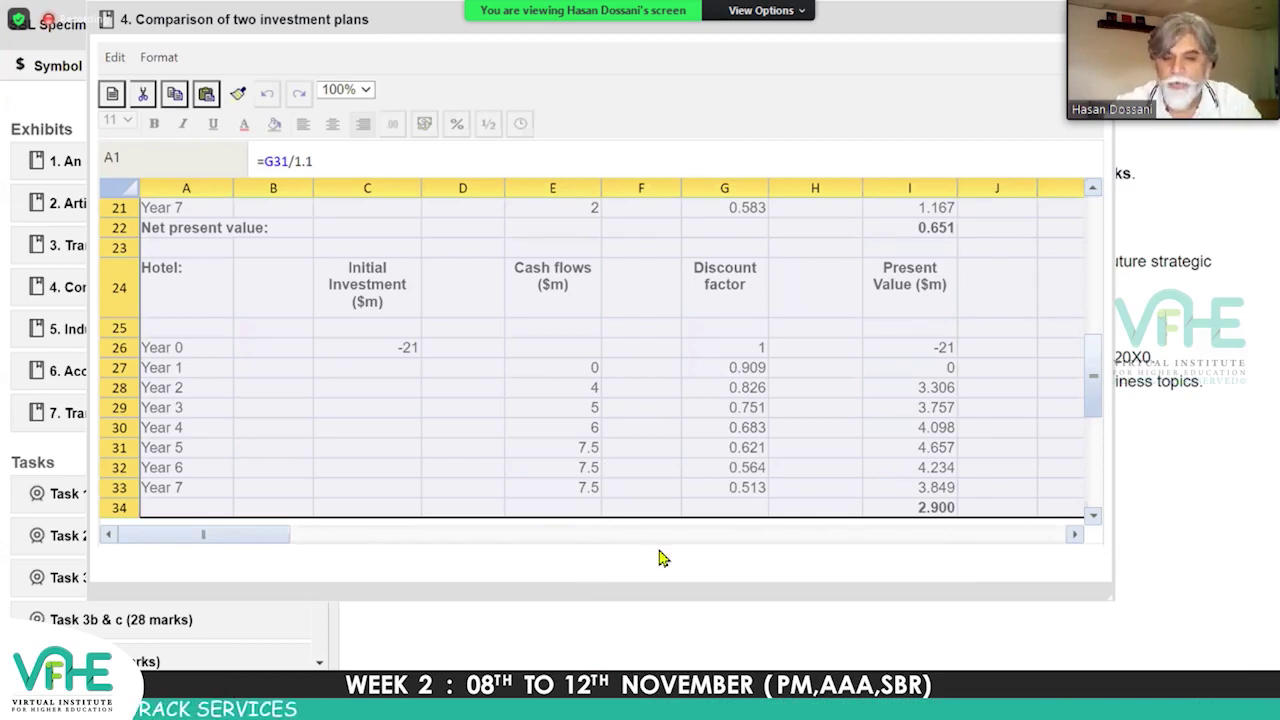
left_click(591, 333)
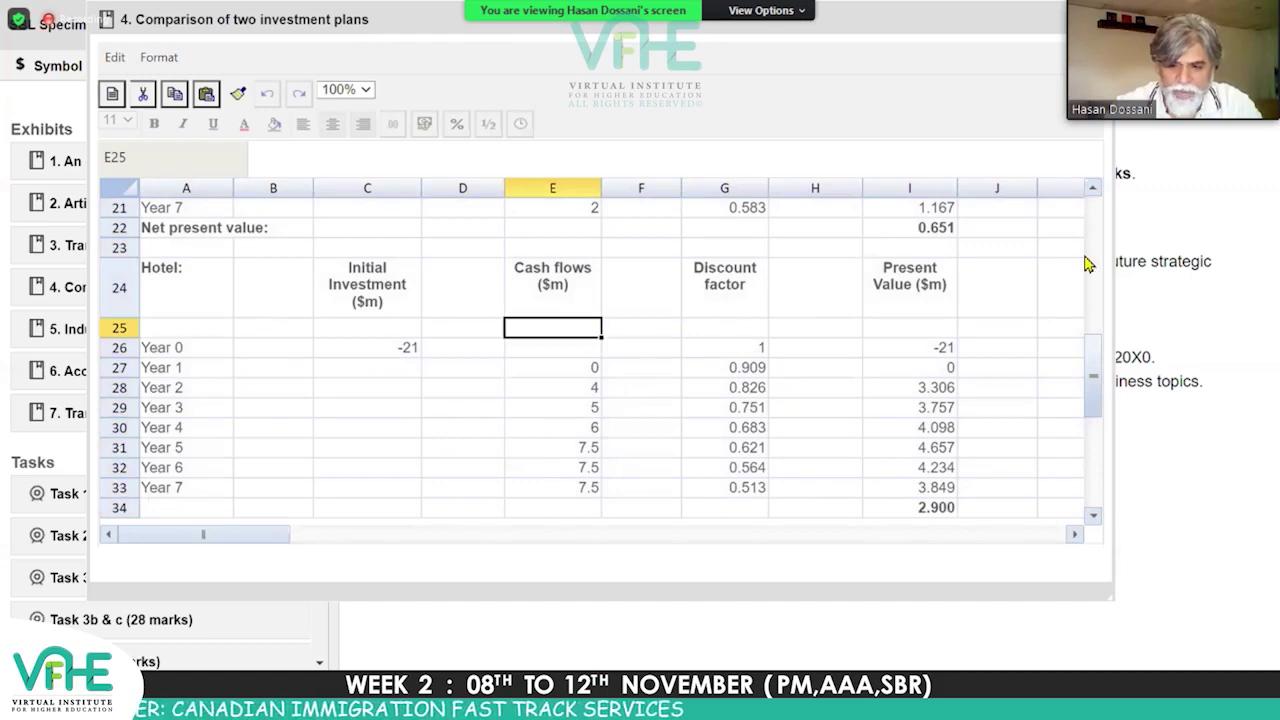
Check the hotel's initial investment against its Year 1 to Year 3 cash flows for the payback calculation.
left_click_drag(1094, 357, 1095, 340)
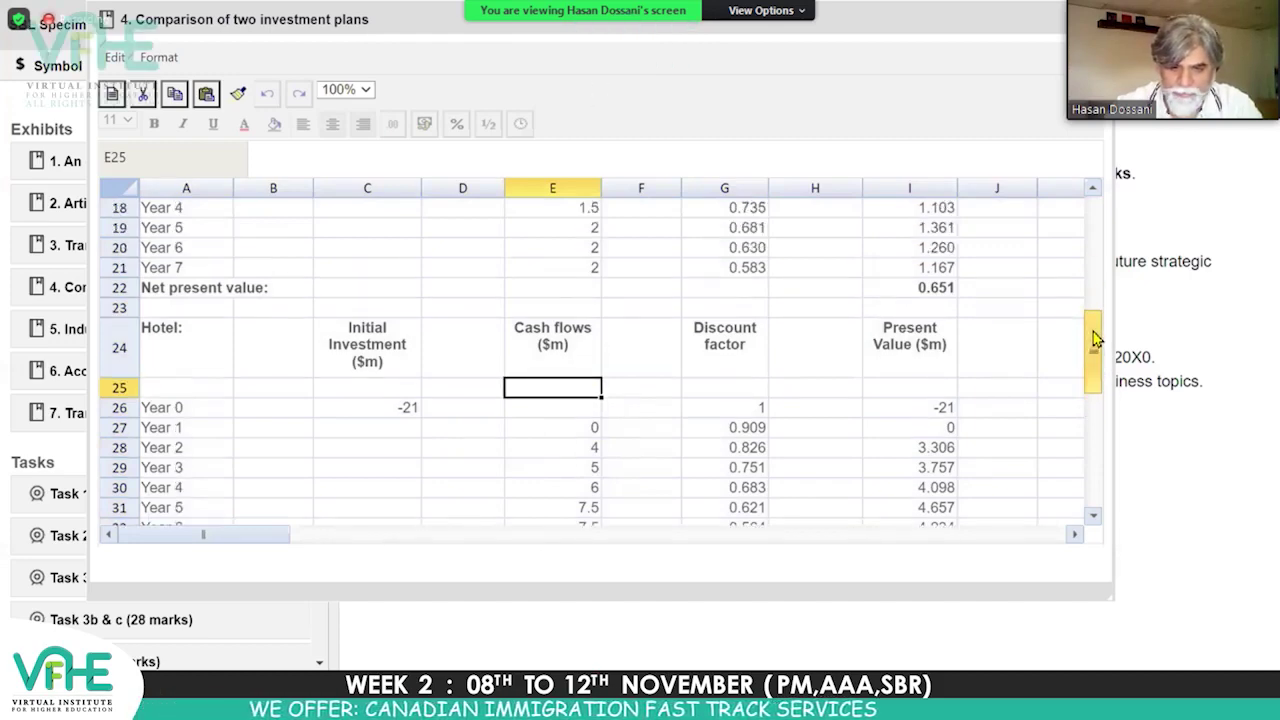
scroll(1092, 335, "up", 1)
scroll(1094, 350, "up", 2)
scroll(1094, 357, "down", 5)
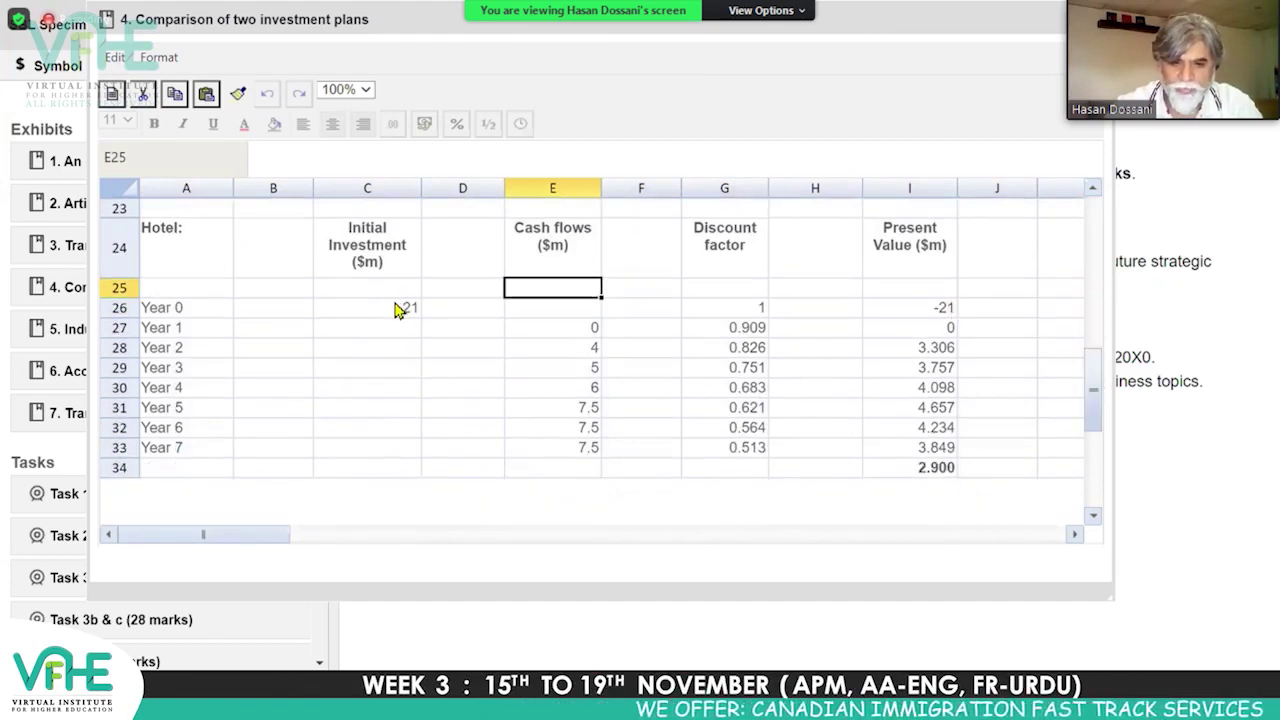
left_click(400, 308)
key("ctrl+a")
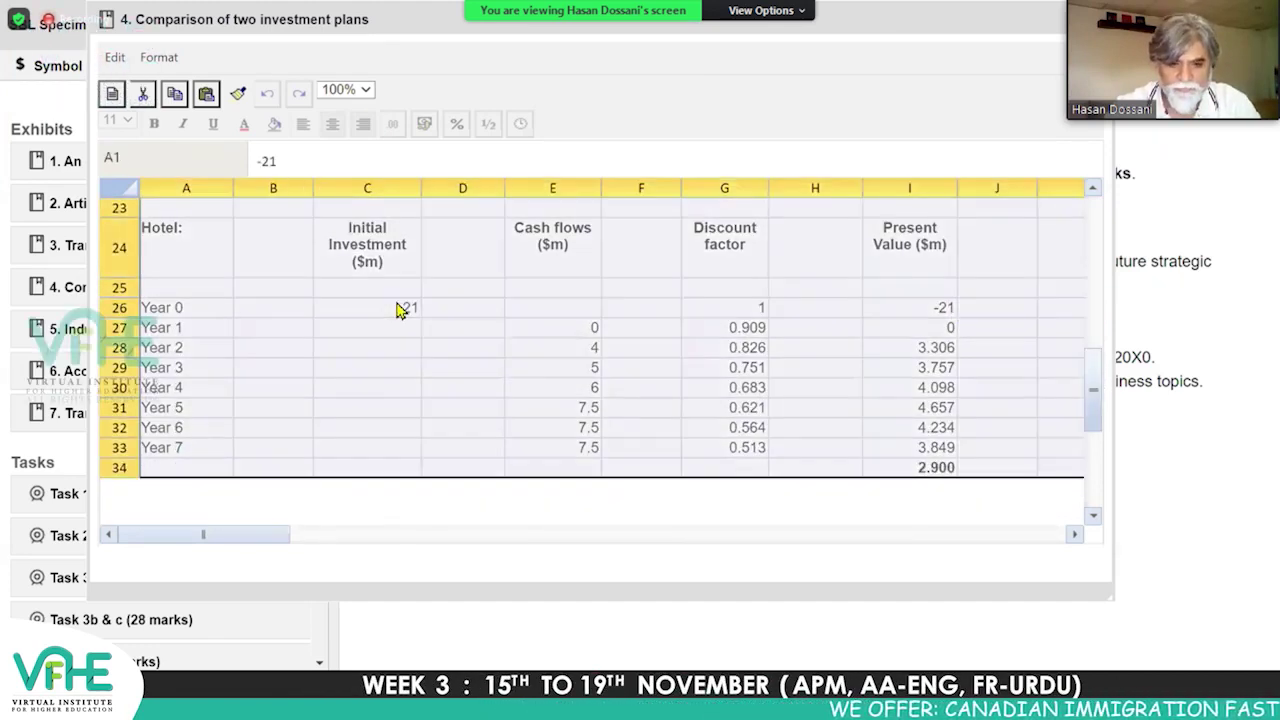
left_click(568, 330)
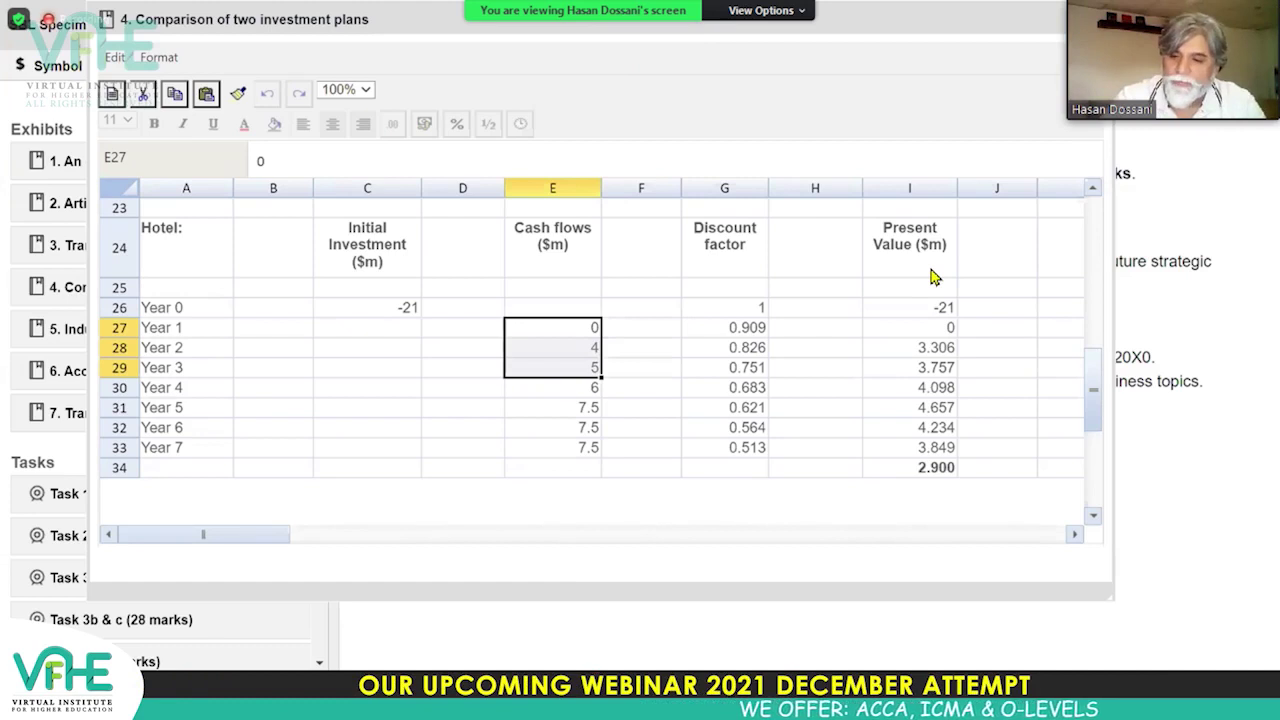
Compare the restaurant's appraisal figures with the hotel's yearly cash flows and present values.
left_click_drag(1094, 396, 1103, 312)
scroll(1103, 312, "up", 1)
scroll(1106, 321, "down", 1)
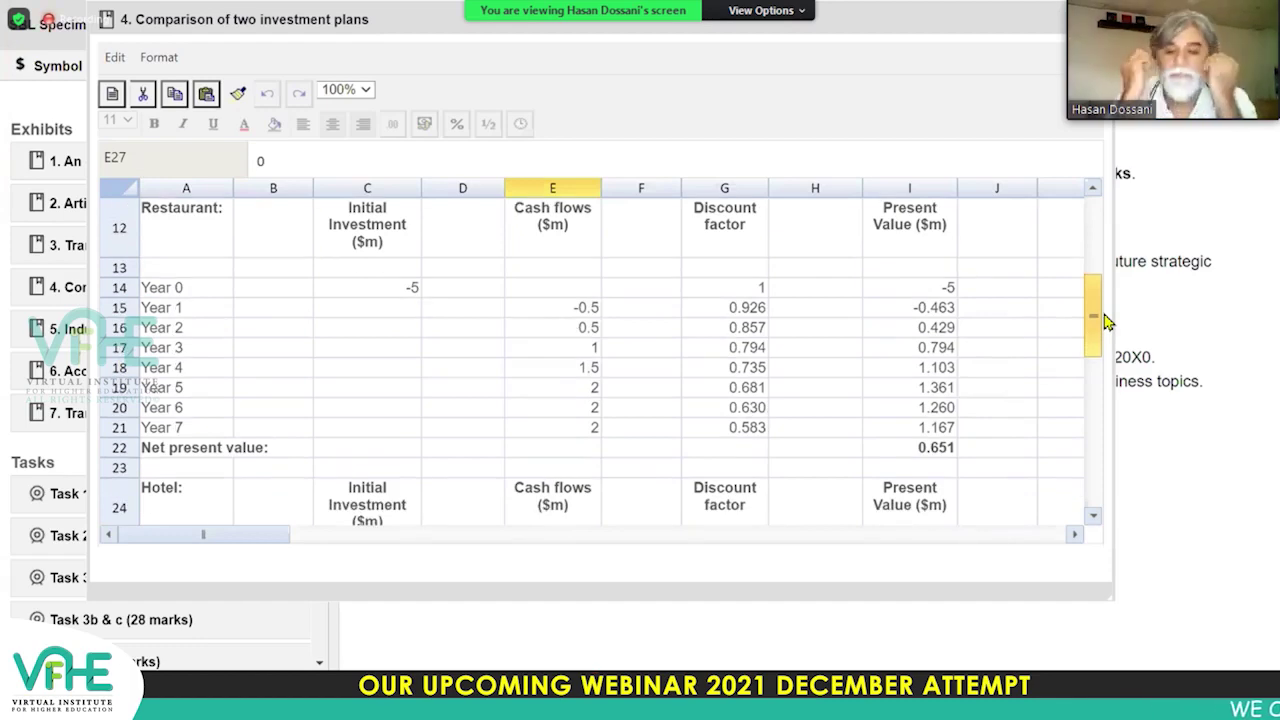
scroll(920, 300, "down", 7)
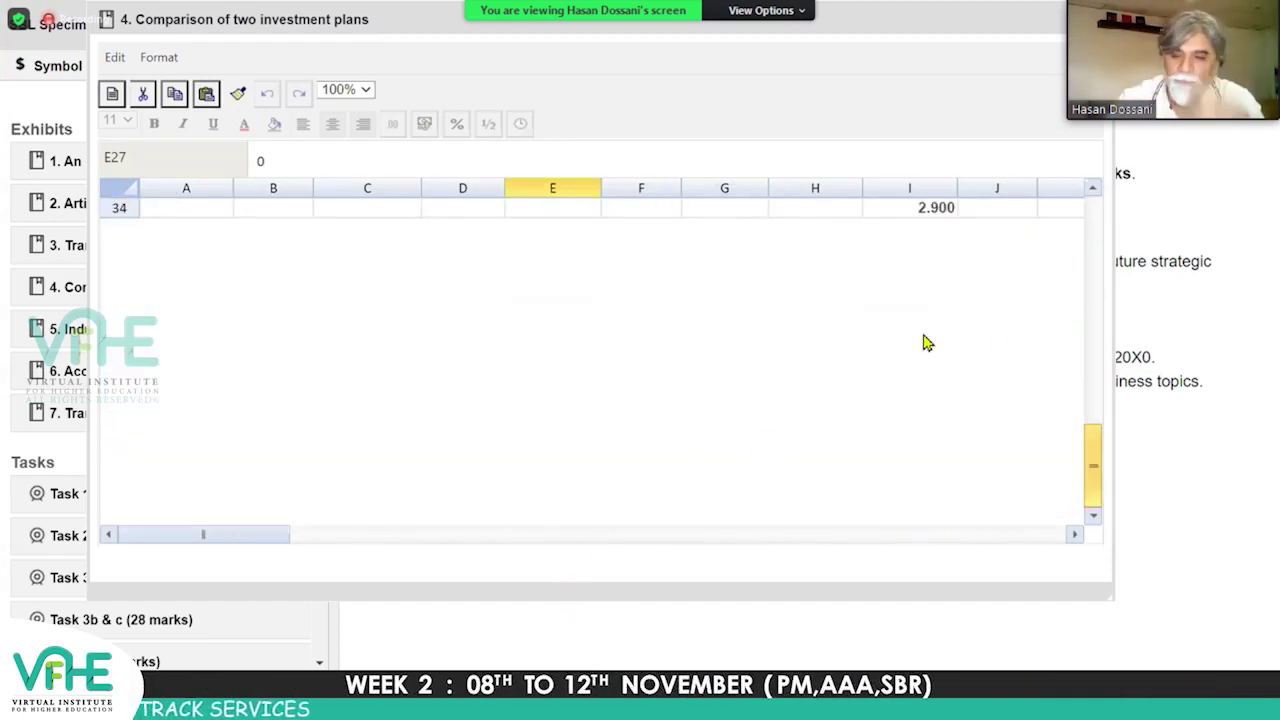
scroll(1063, 343, "up", 7)
scroll(1063, 343, "down", 3)
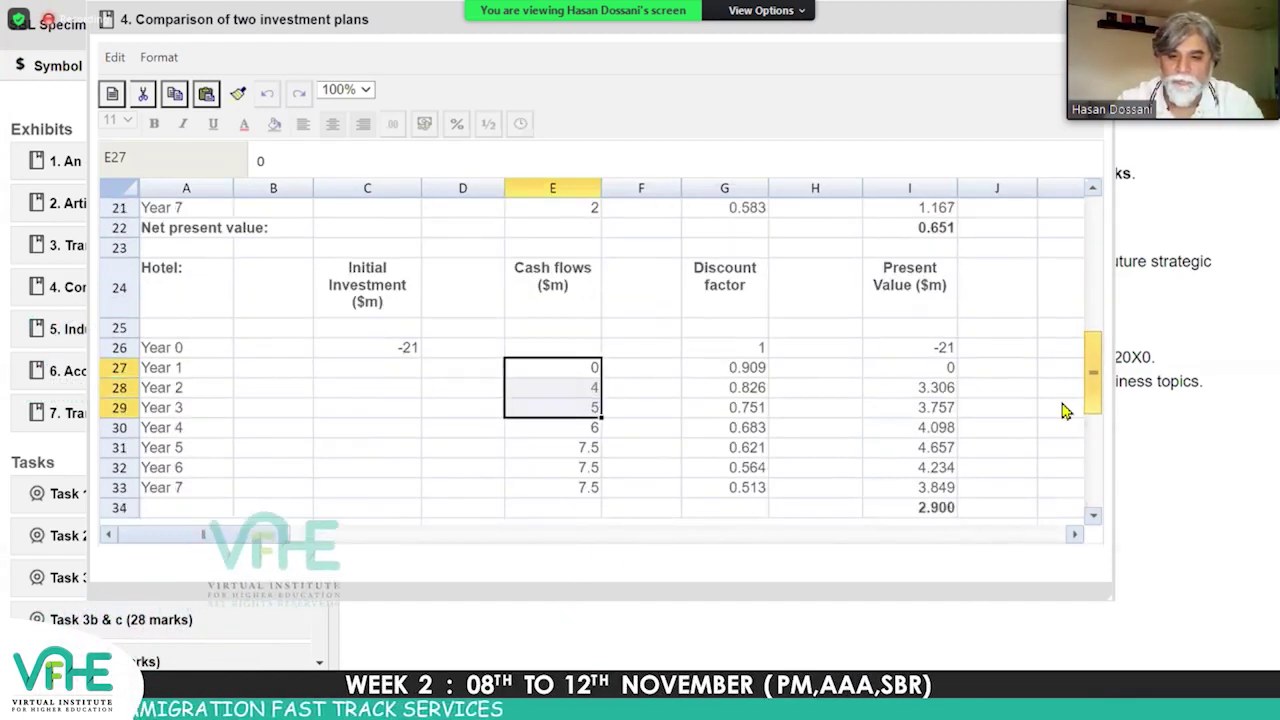
left_click(1062, 401)
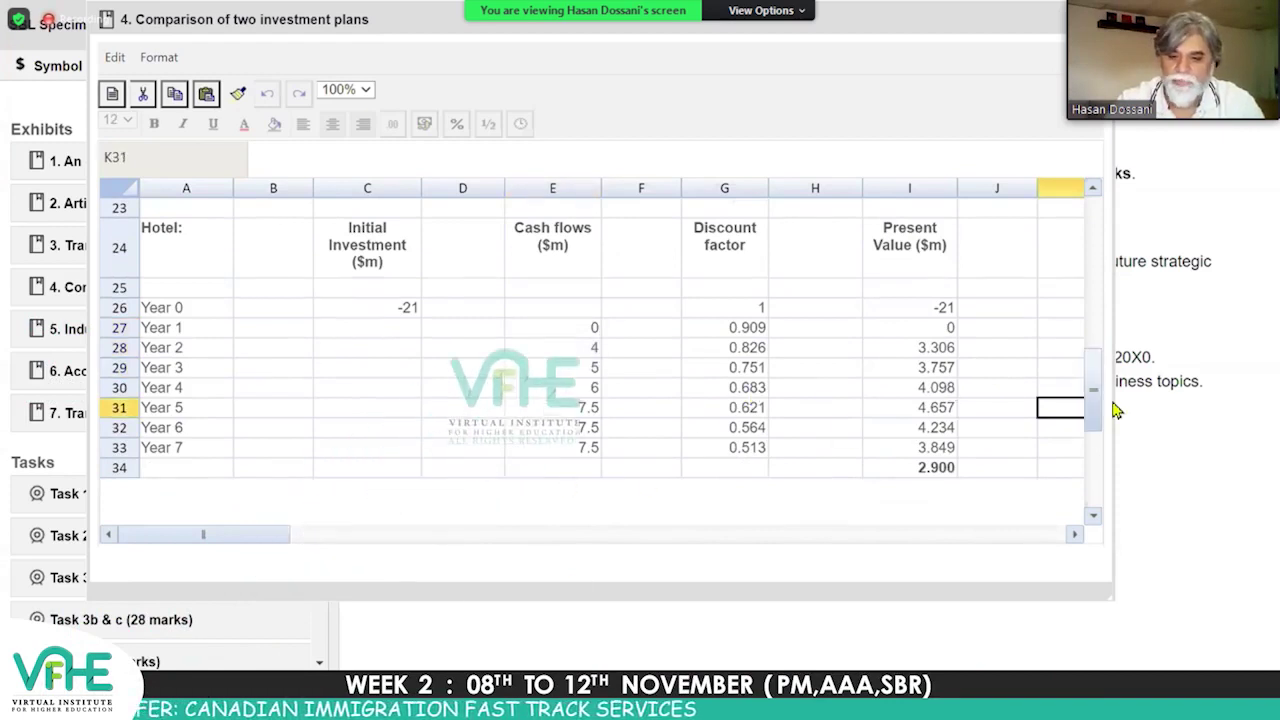
Go back to the restaurant appraisal and inspect the formula for its Year 2 present value.
left_click_drag(1095, 405, 1095, 333)
scroll(920, 330, "up", 1)
left_click(890, 328)
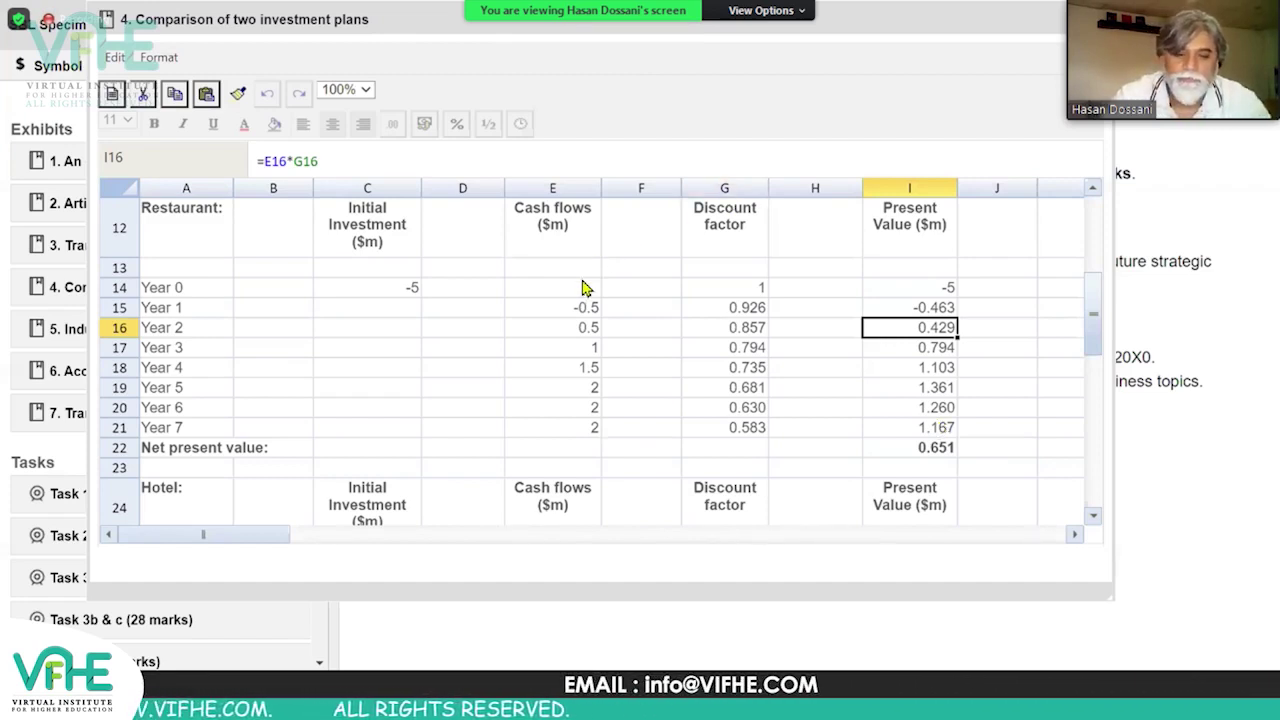
Select all cells of the investment plans exhibit and open a blank response spreadsheet.
left_click(188, 267)
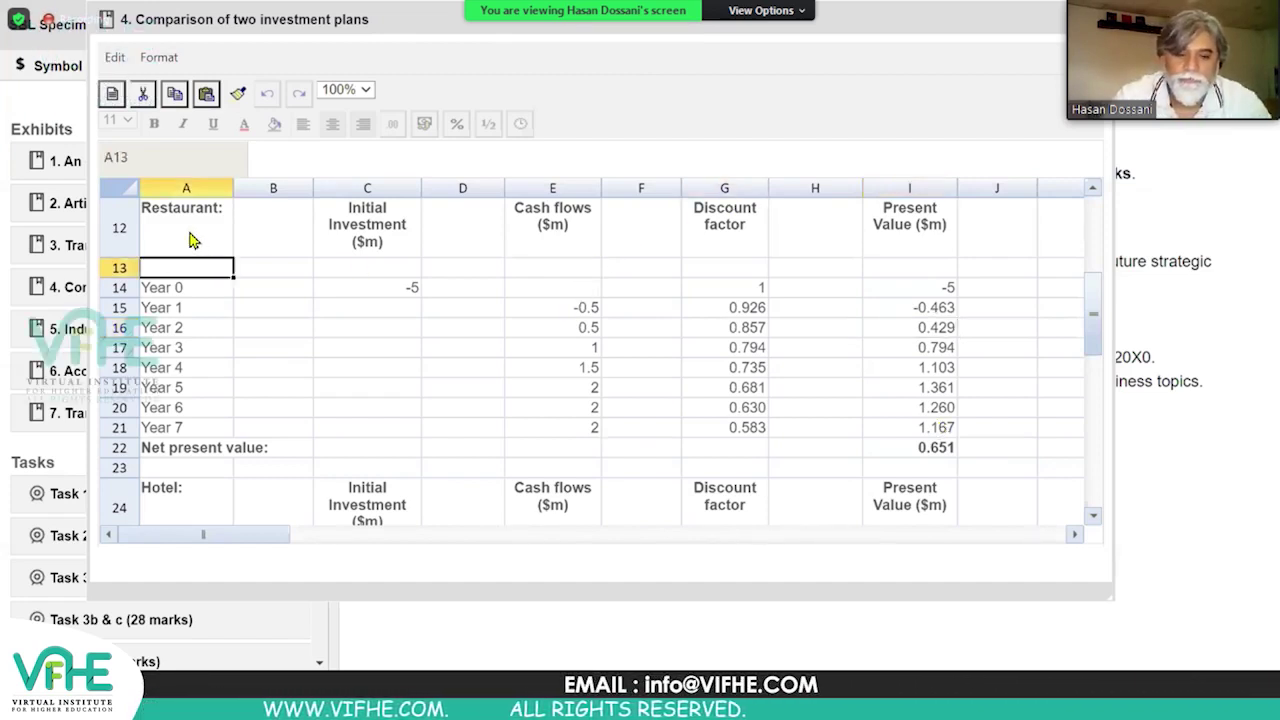
left_click(190, 238)
key("ctrl+a")
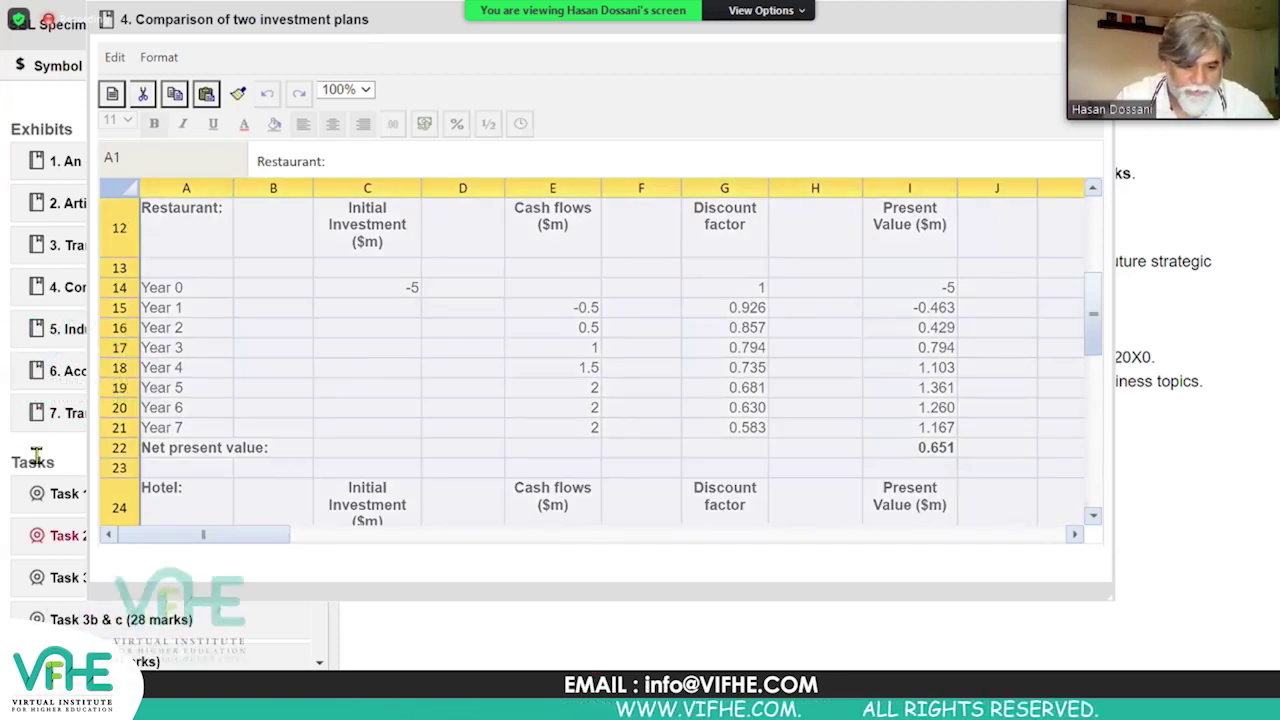
scroll(45, 520, "down", 3)
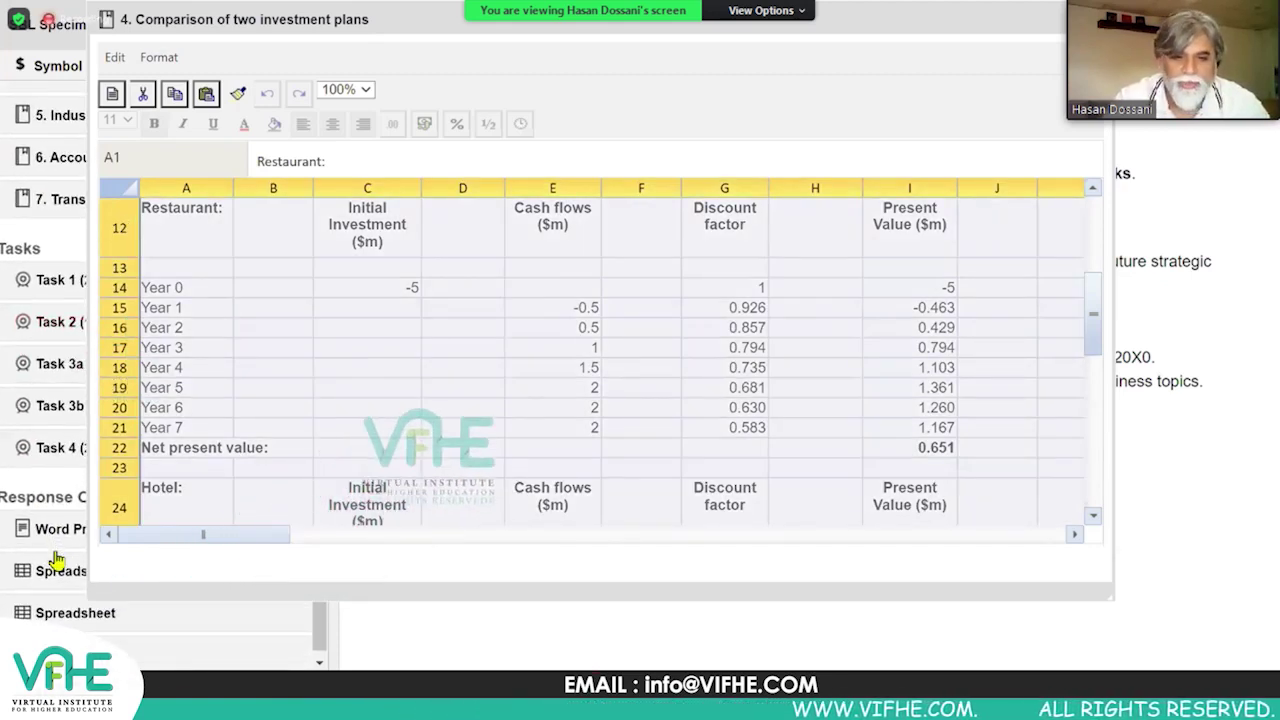
left_click(58, 571)
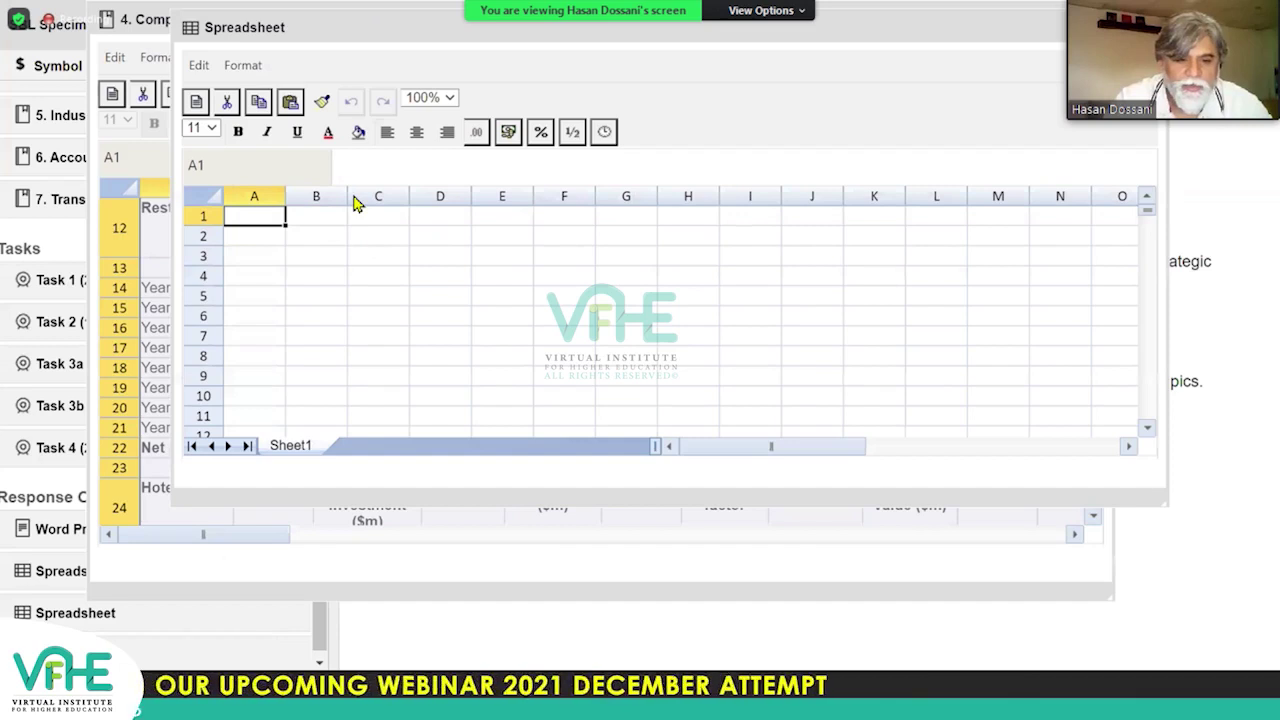
Try to paste the exhibit data into cell A1, clear the pasted text and go back to the exhibit.
left_click(287, 105)
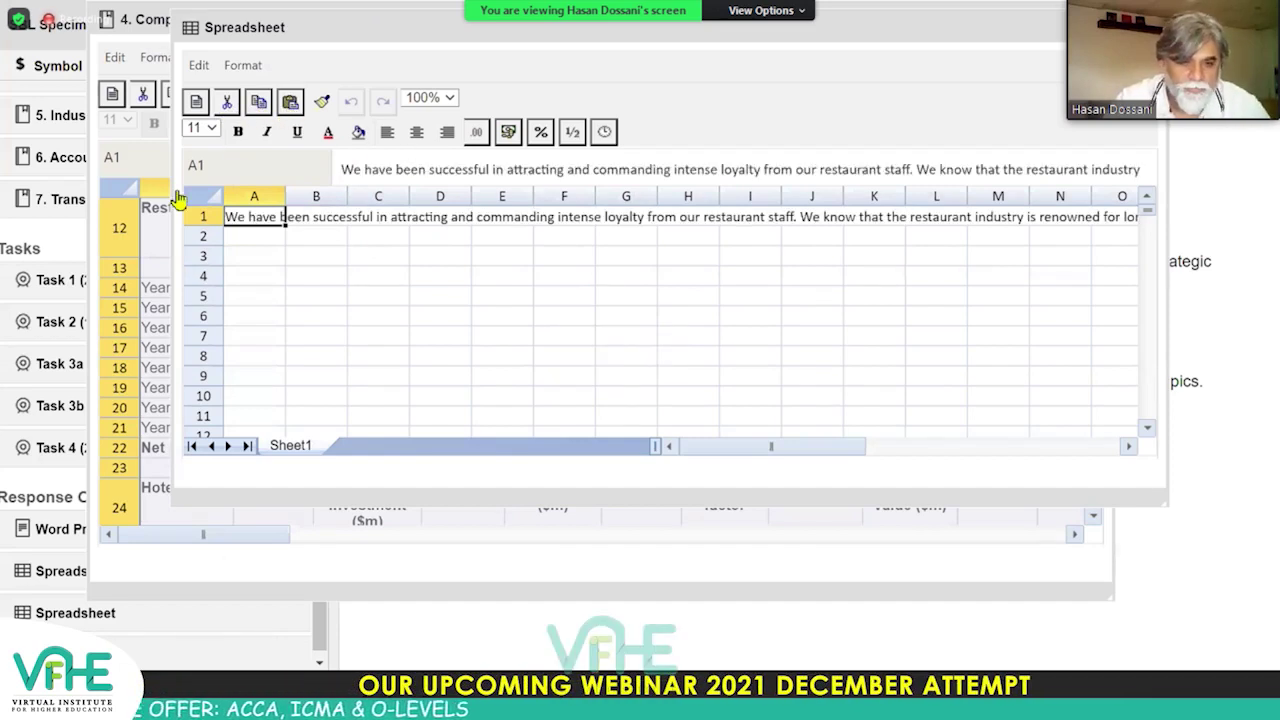
key("Delete")
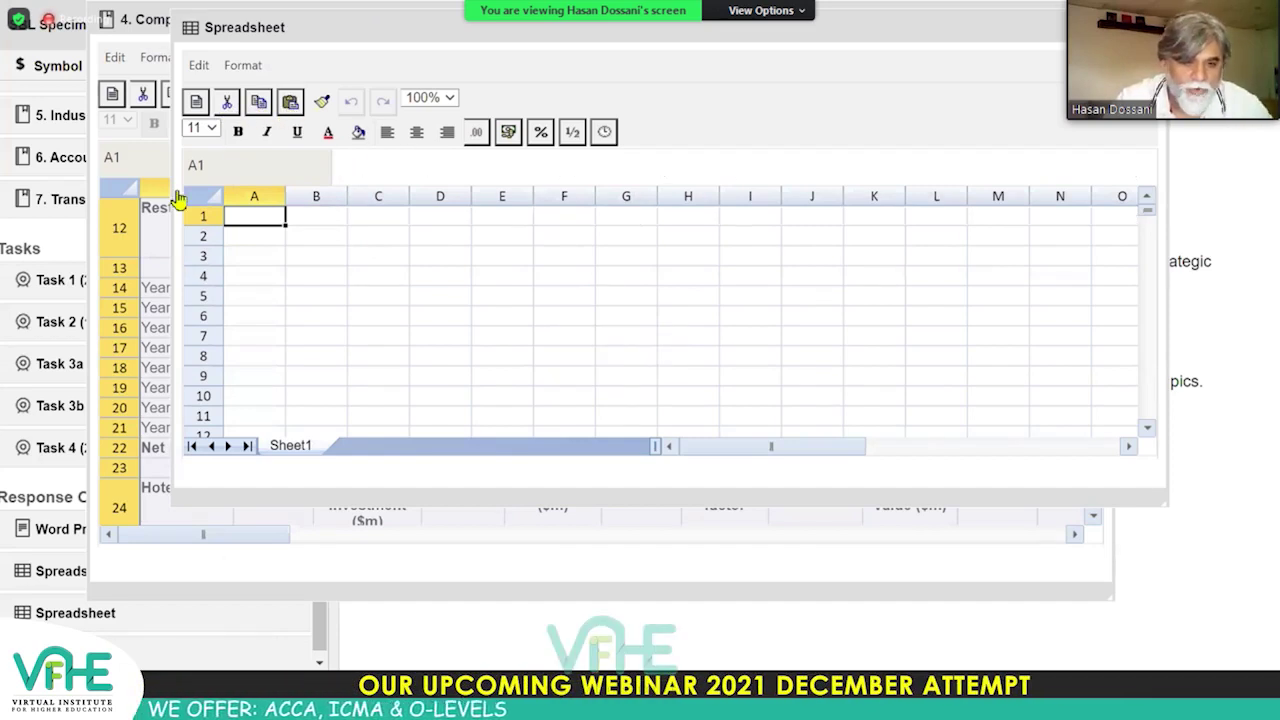
left_click(152, 268)
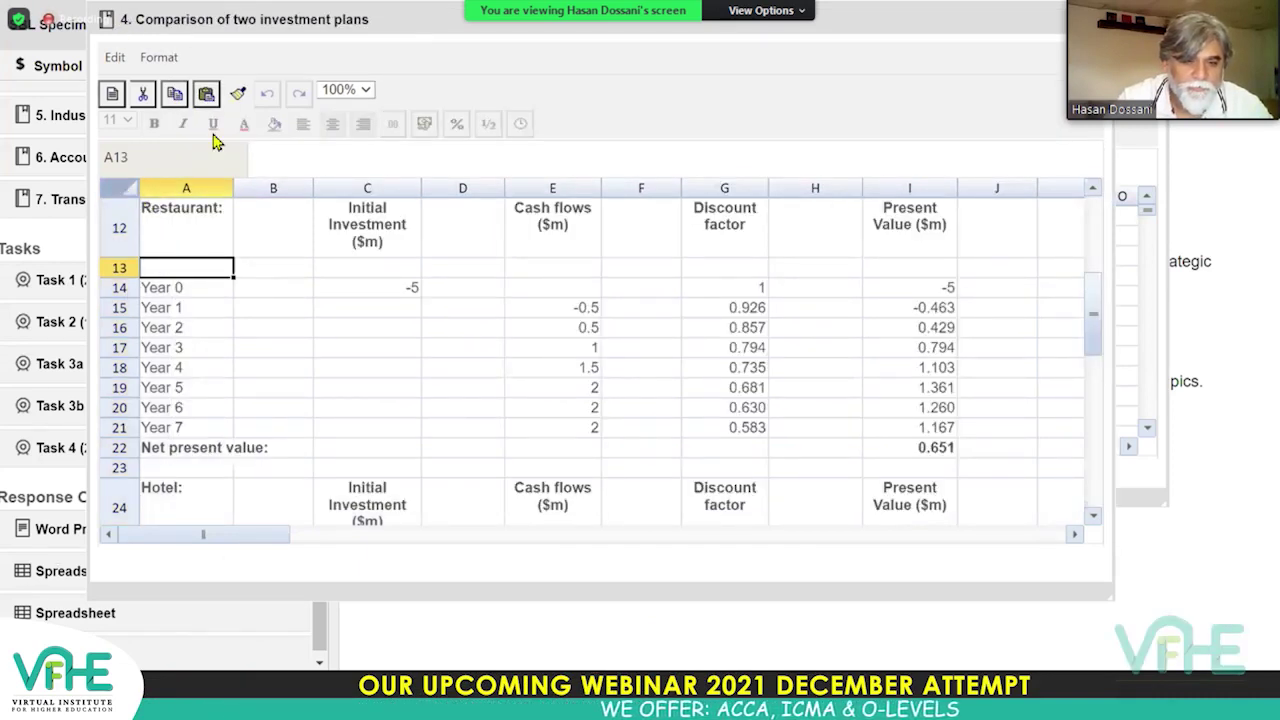
key("ctrl+a")
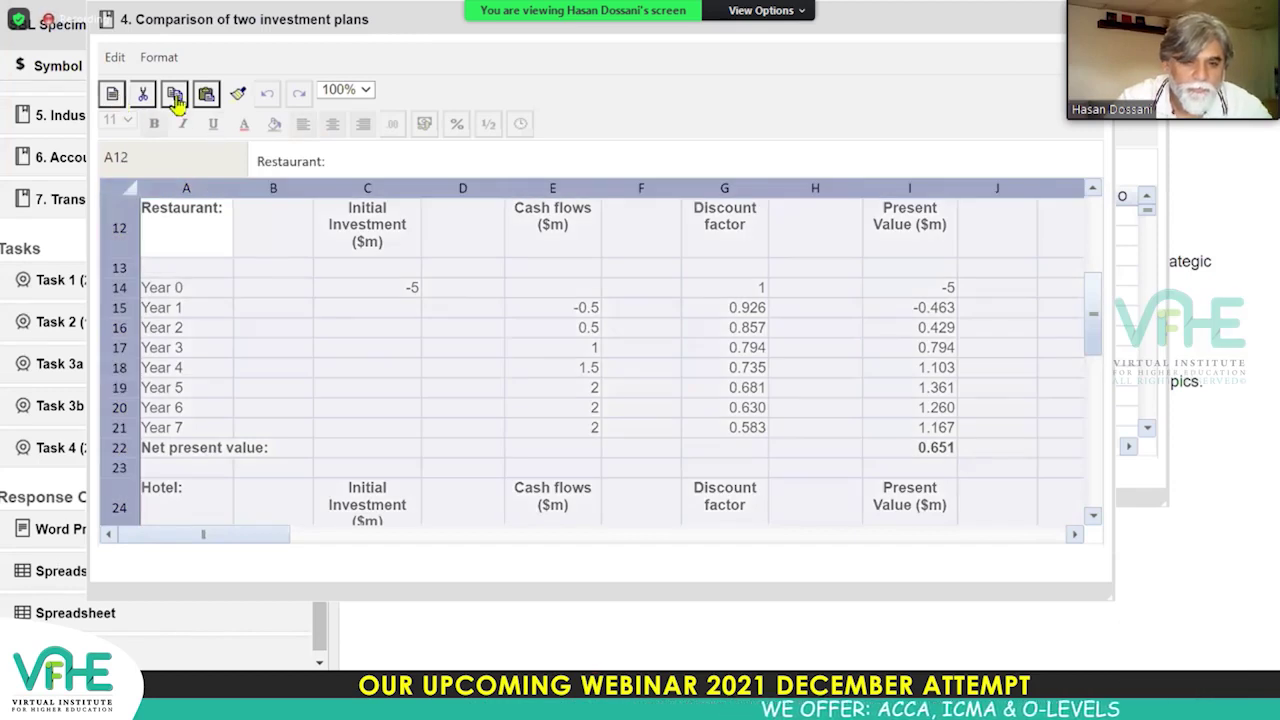
left_click(113, 95)
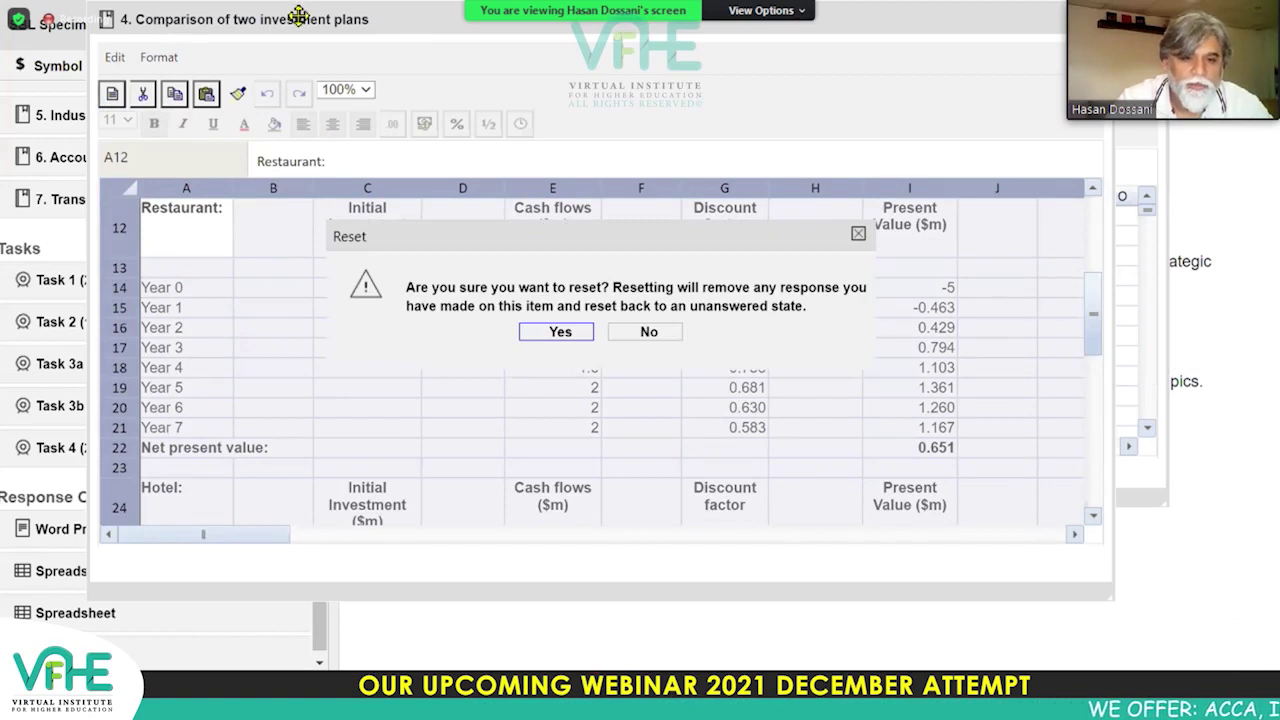
left_click_drag(355, 17, 347, 35)
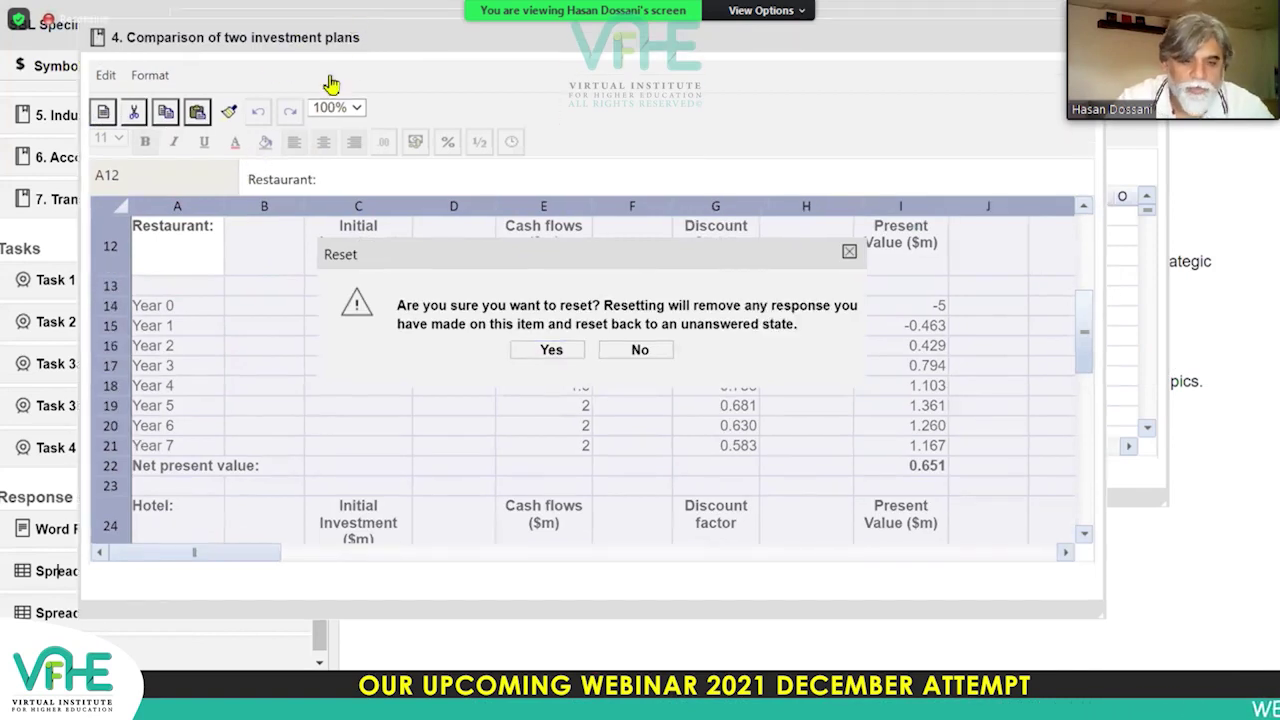
left_click_drag(332, 84, 197, 103)
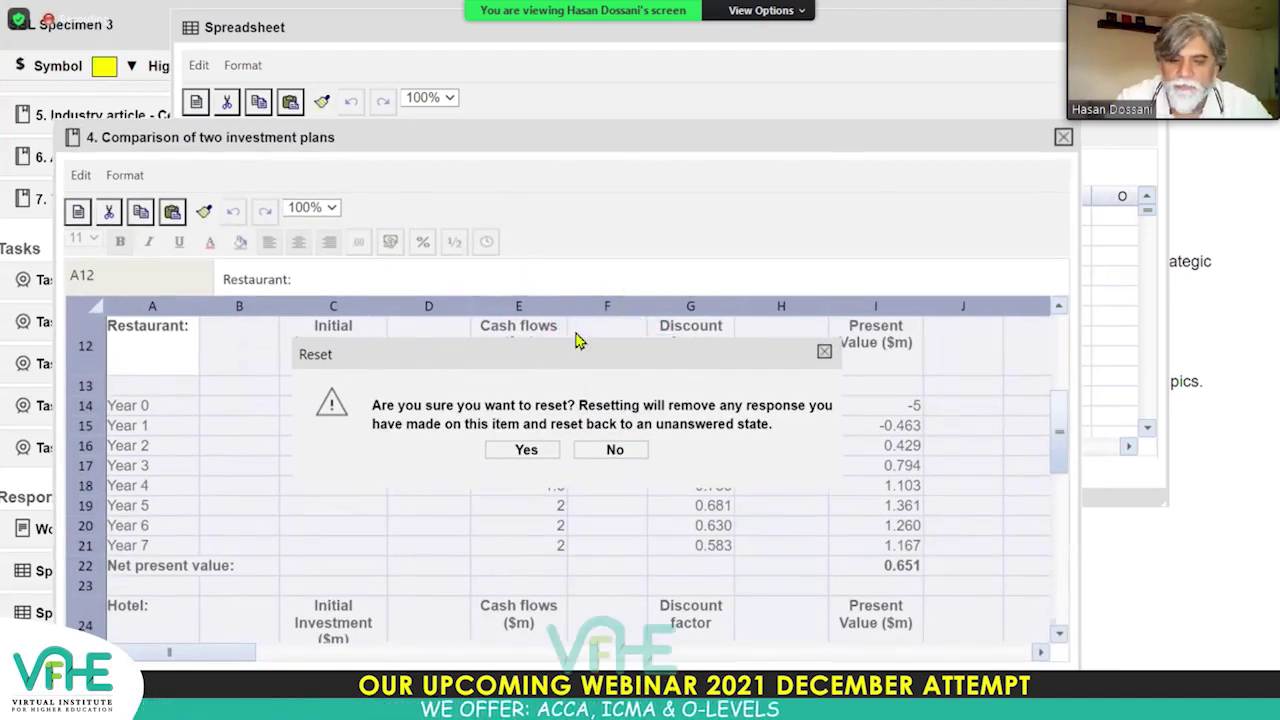
left_click(577, 65)
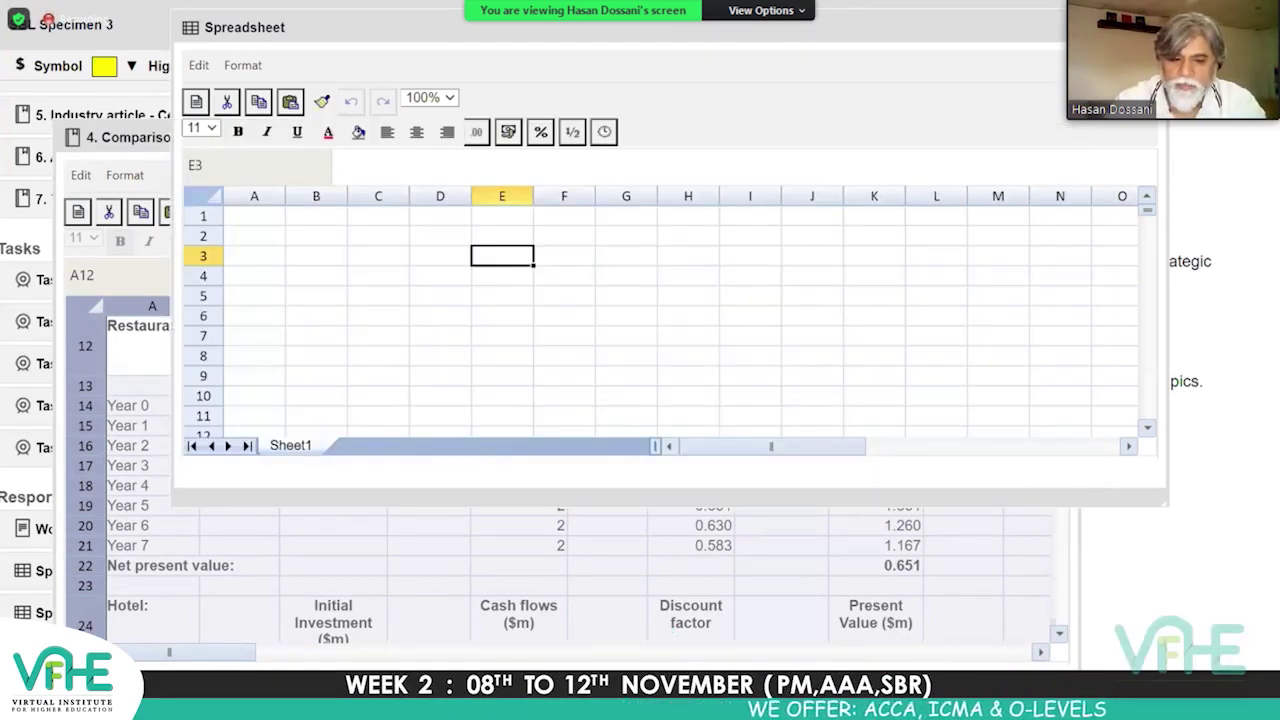
key("alt+Tab")
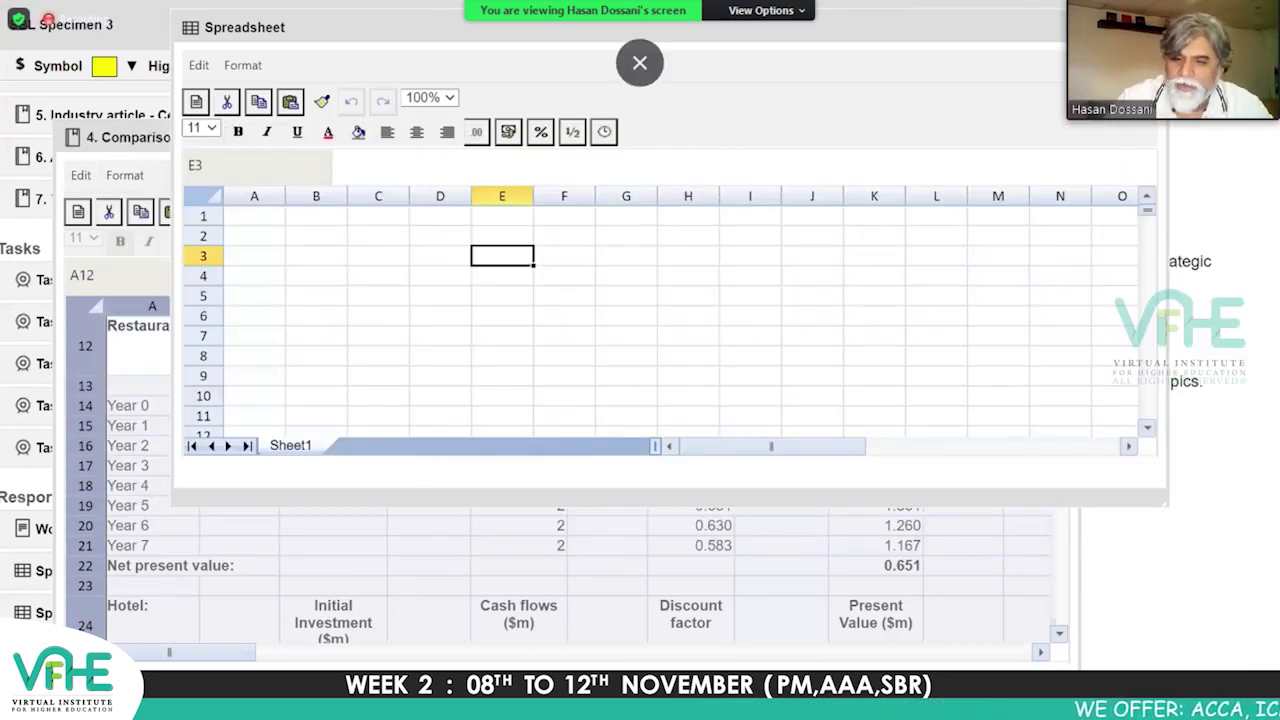
key("Escape")
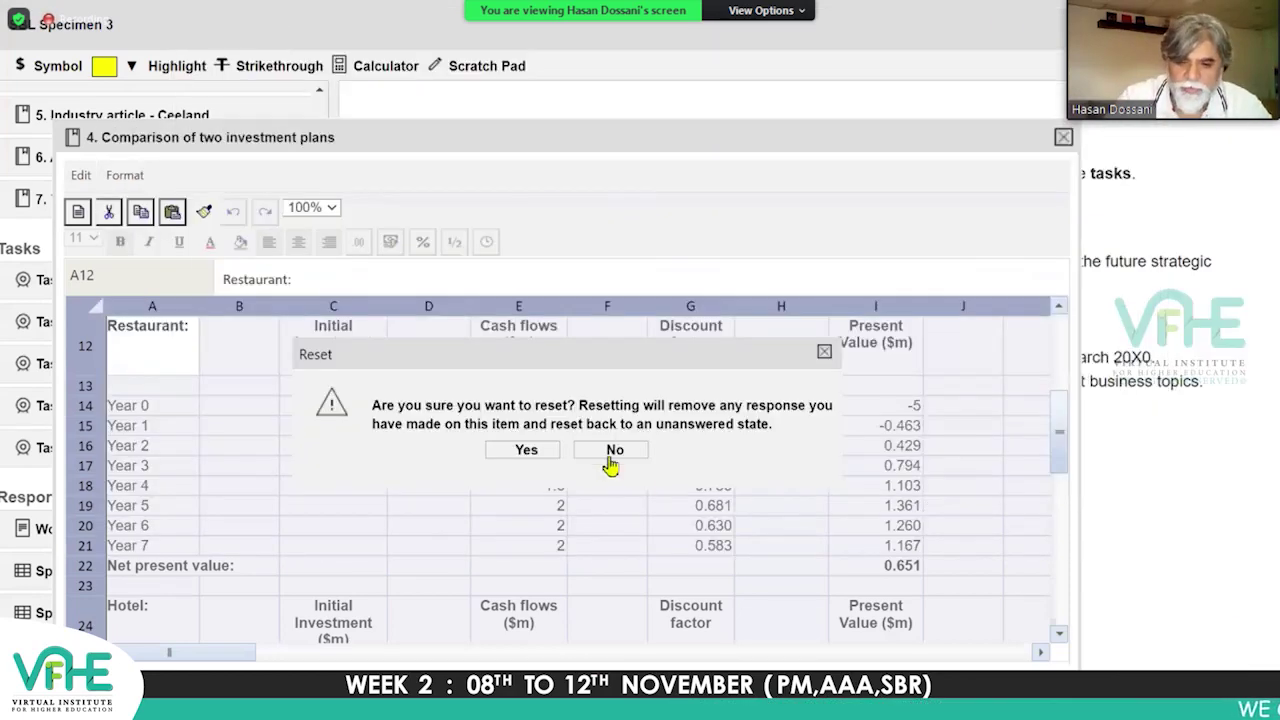
key("Escape")
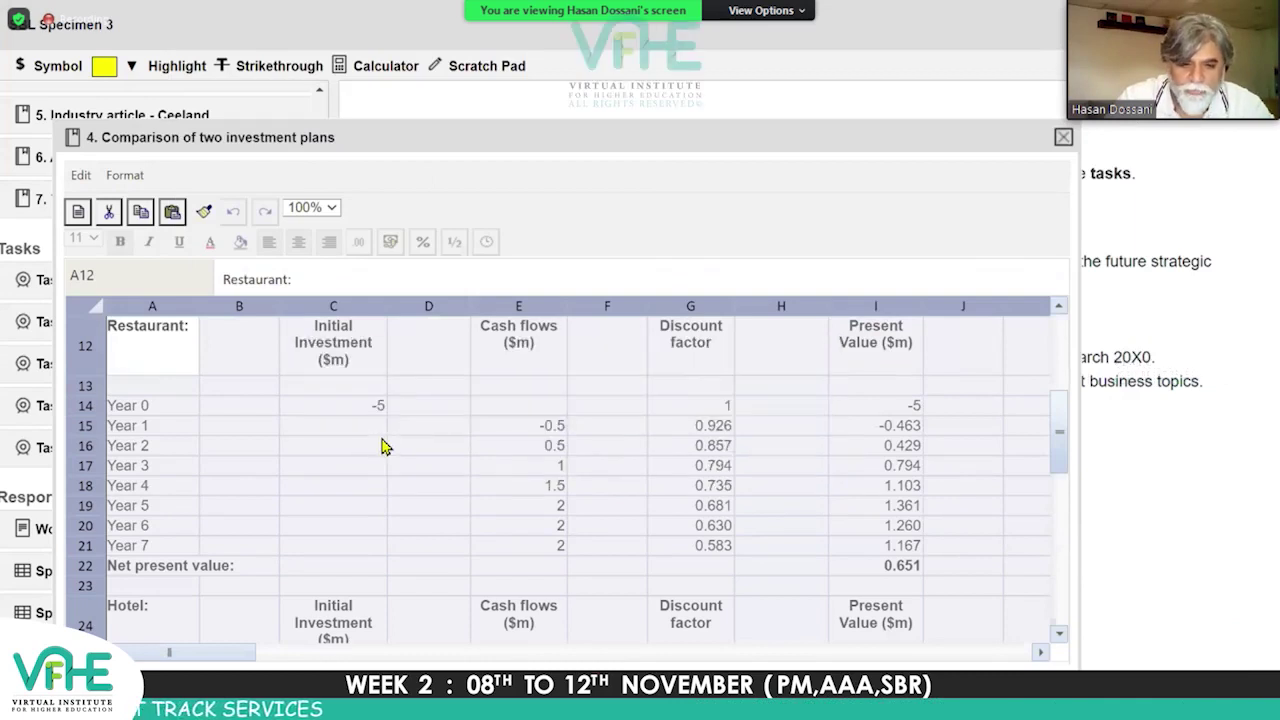
Highlight the restaurant's cash flows for Years 1 to 4 in the investment plans exhibit.
left_click(533, 433)
key("shift+Down")
key("shift+Down")
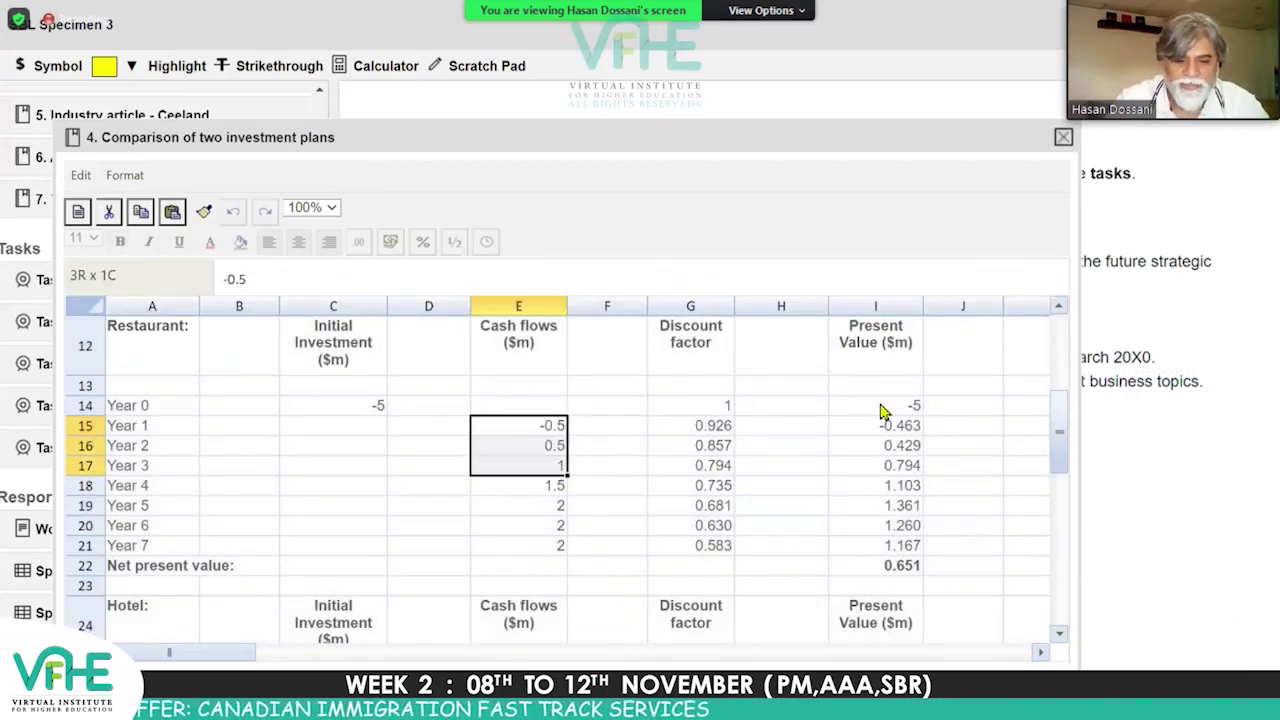
key("shift+Down")
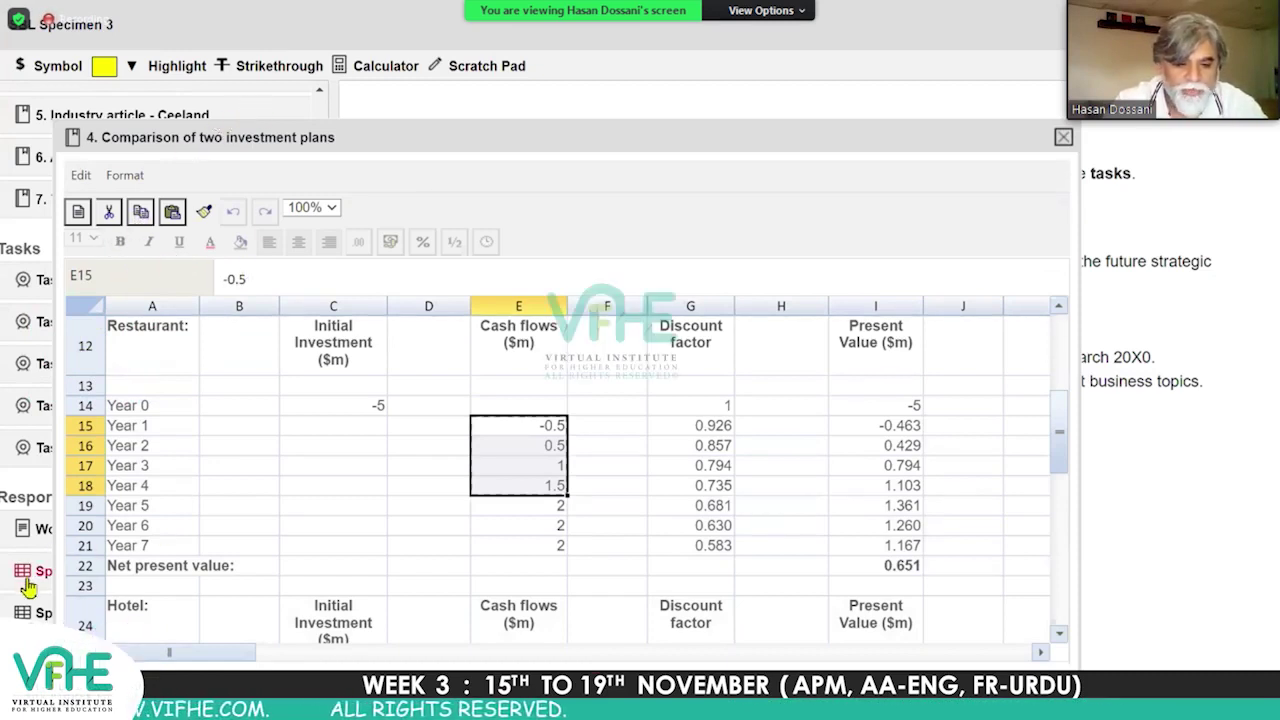
Try to copy all cells of the investment plans exhibit into cell A1 of the second response spreadsheet.
left_click(38, 612)
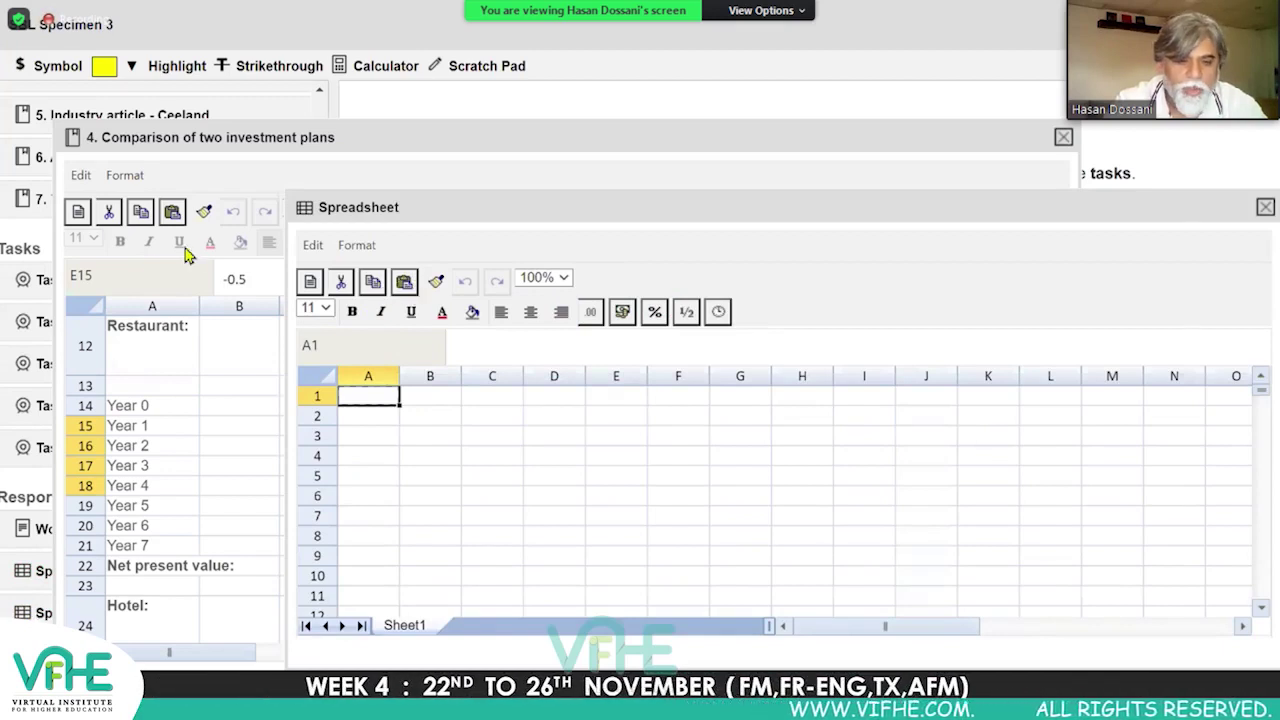
left_click(168, 172)
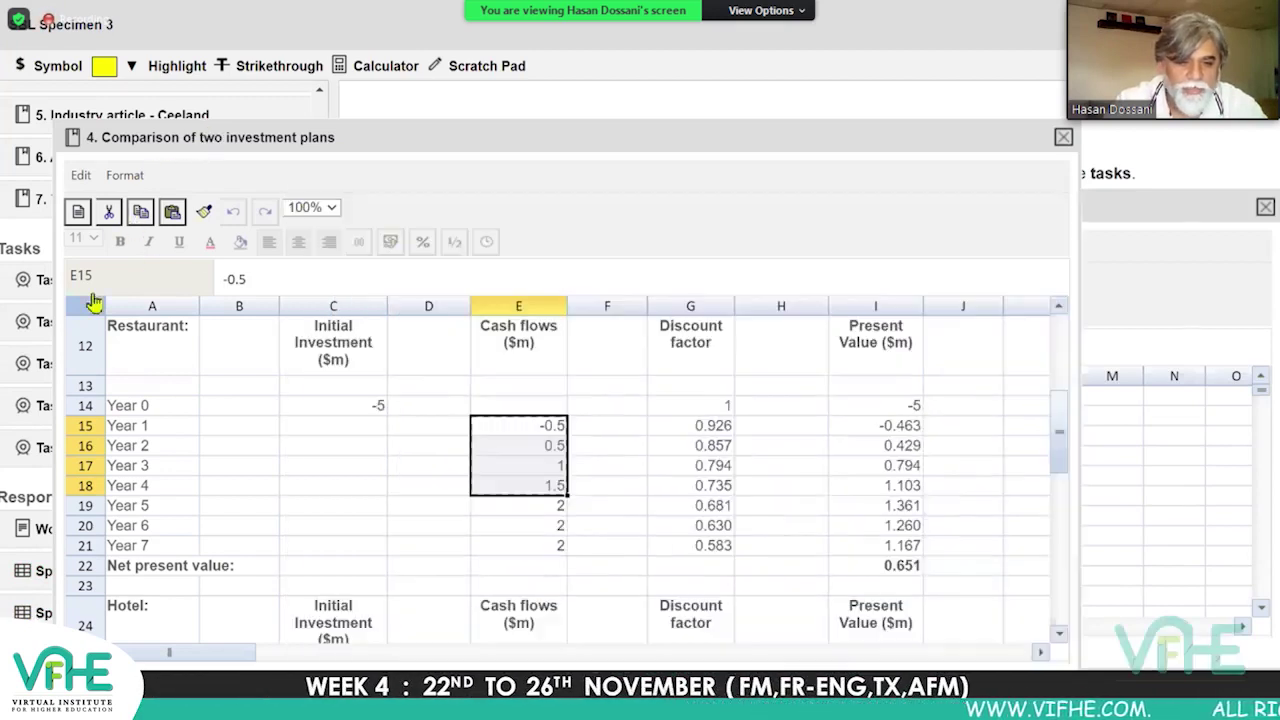
left_click(86, 306)
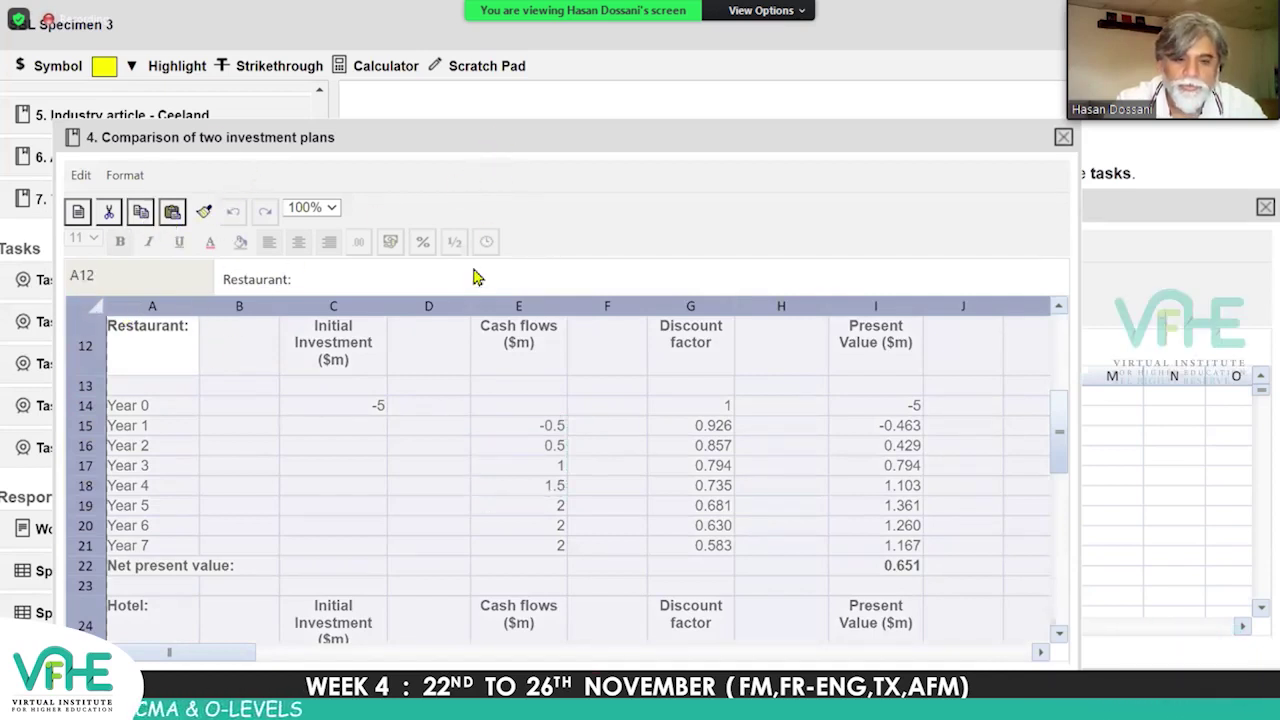
left_click_drag(719, 140, 785, 140)
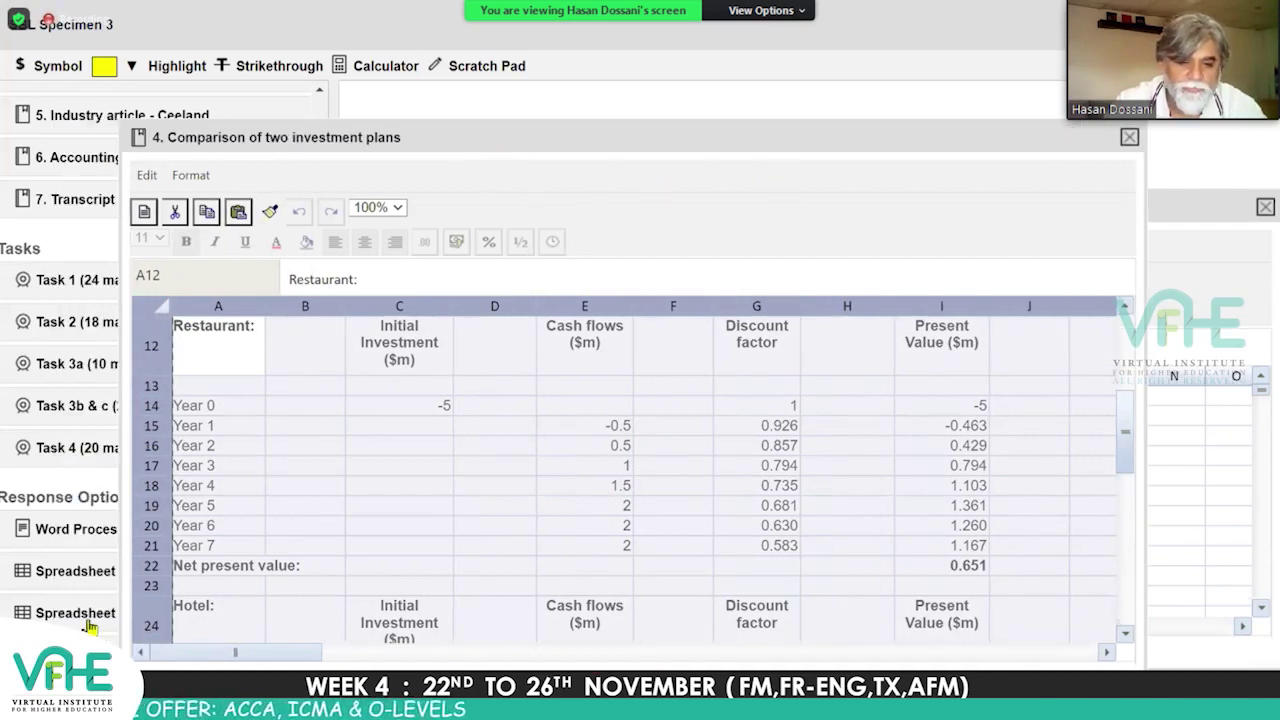
left_click(75, 613)
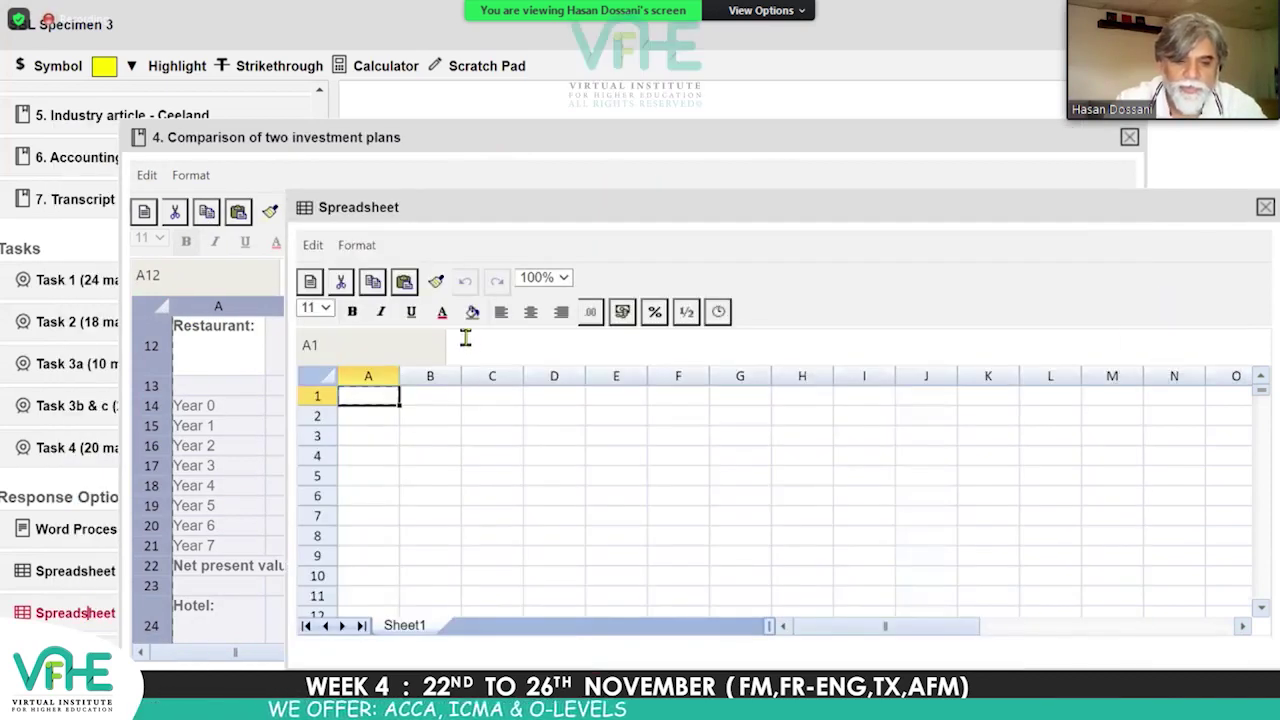
key("ctrl+c")
left_click(441, 399)
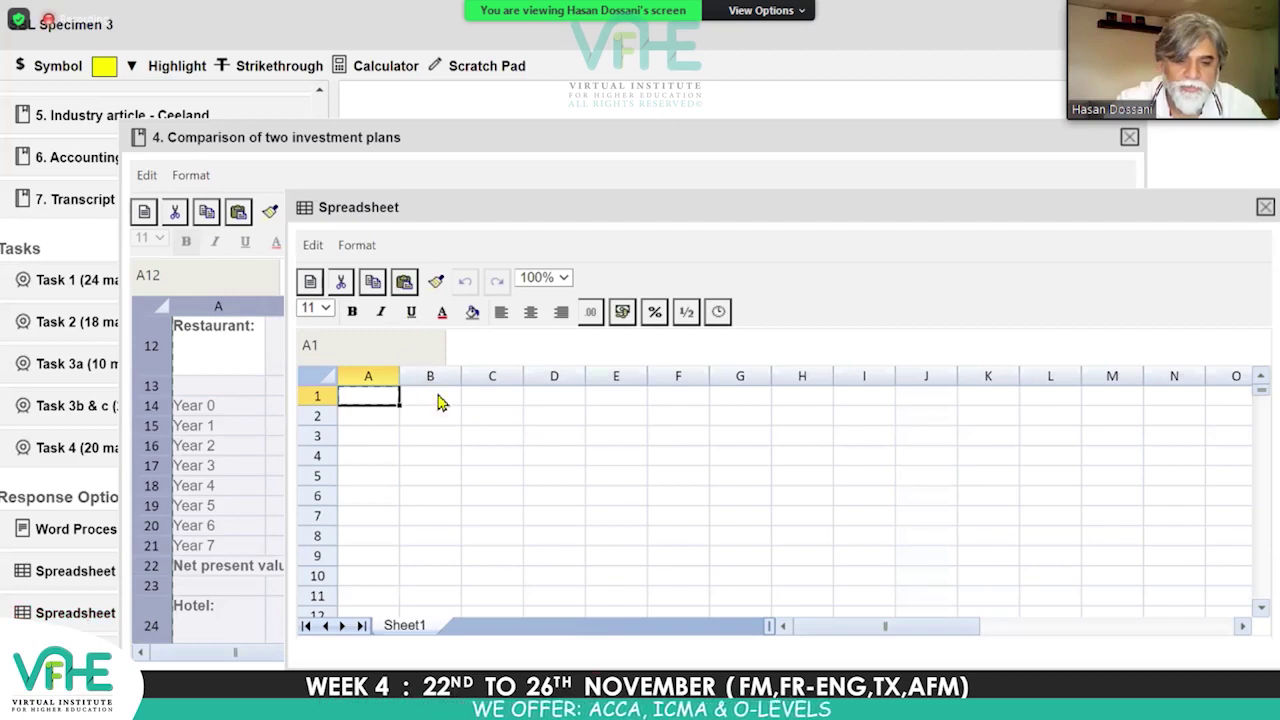
left_click(388, 397)
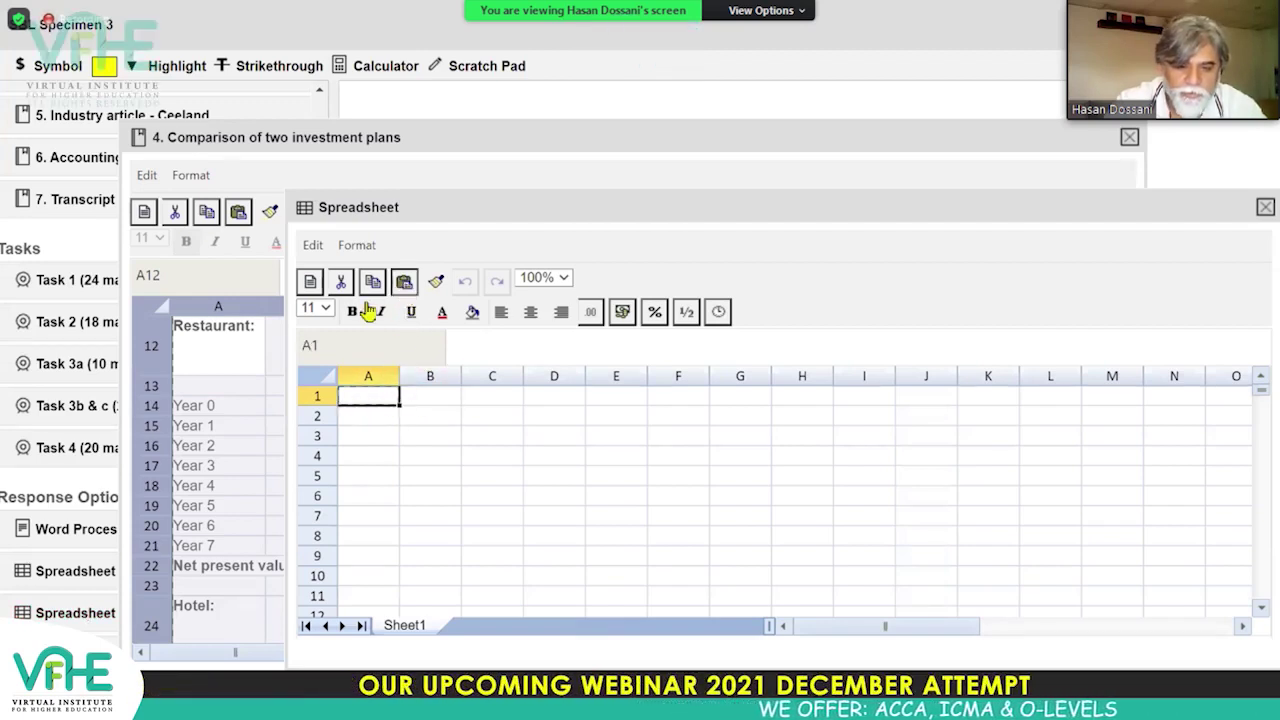
Move the blank response spreadsheet aside and close it to return to the investment plans exhibit.
left_click(231, 372)
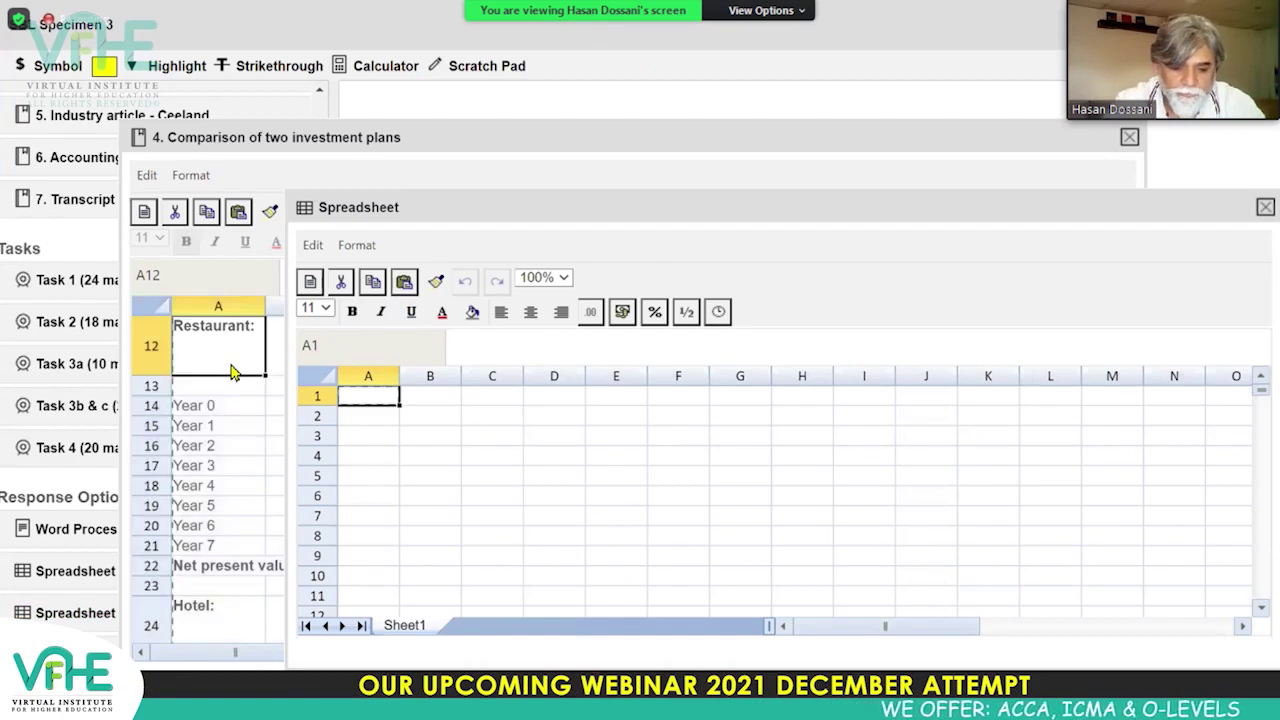
left_click(385, 424)
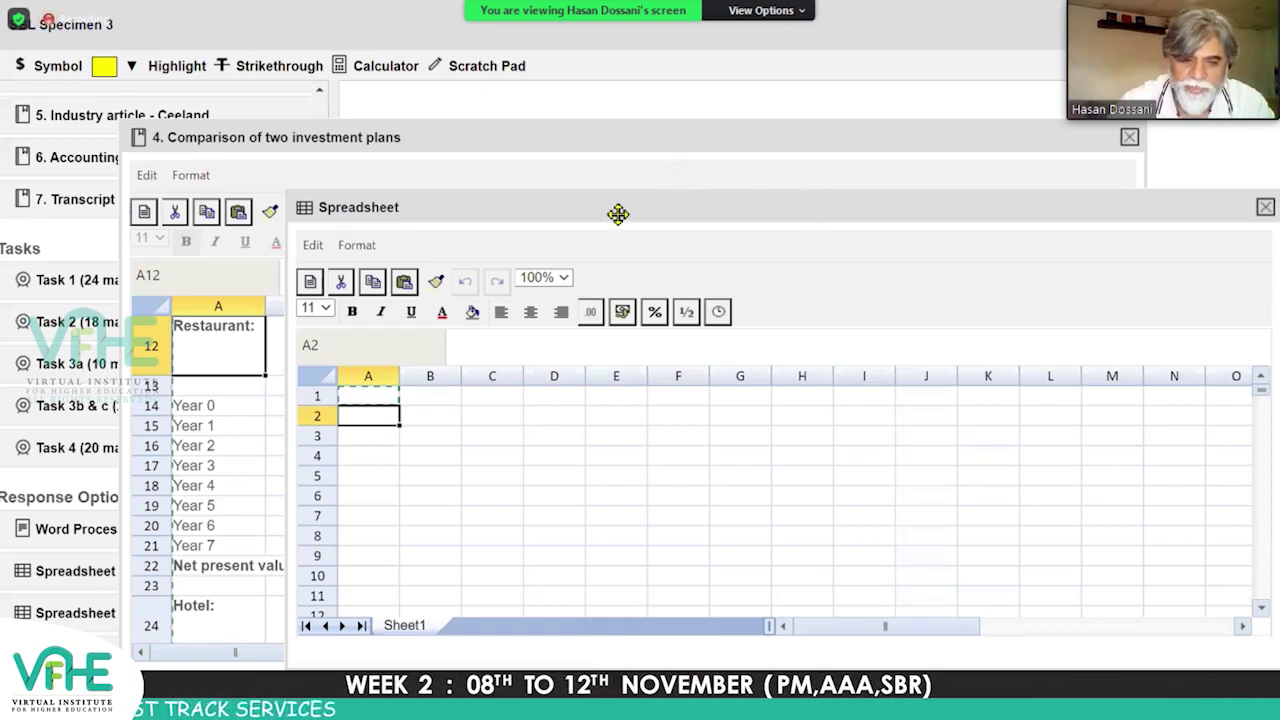
left_click_drag(618, 214, 513, 211)
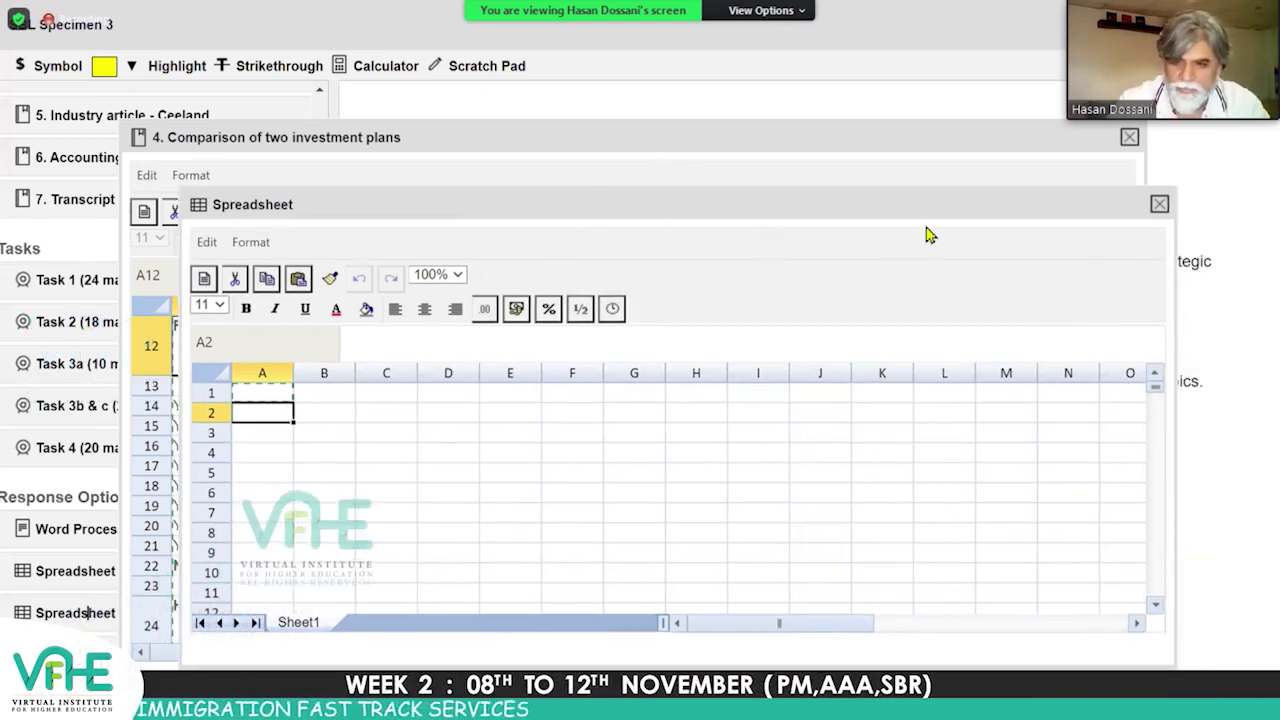
left_click_drag(926, 234, 900, 200)
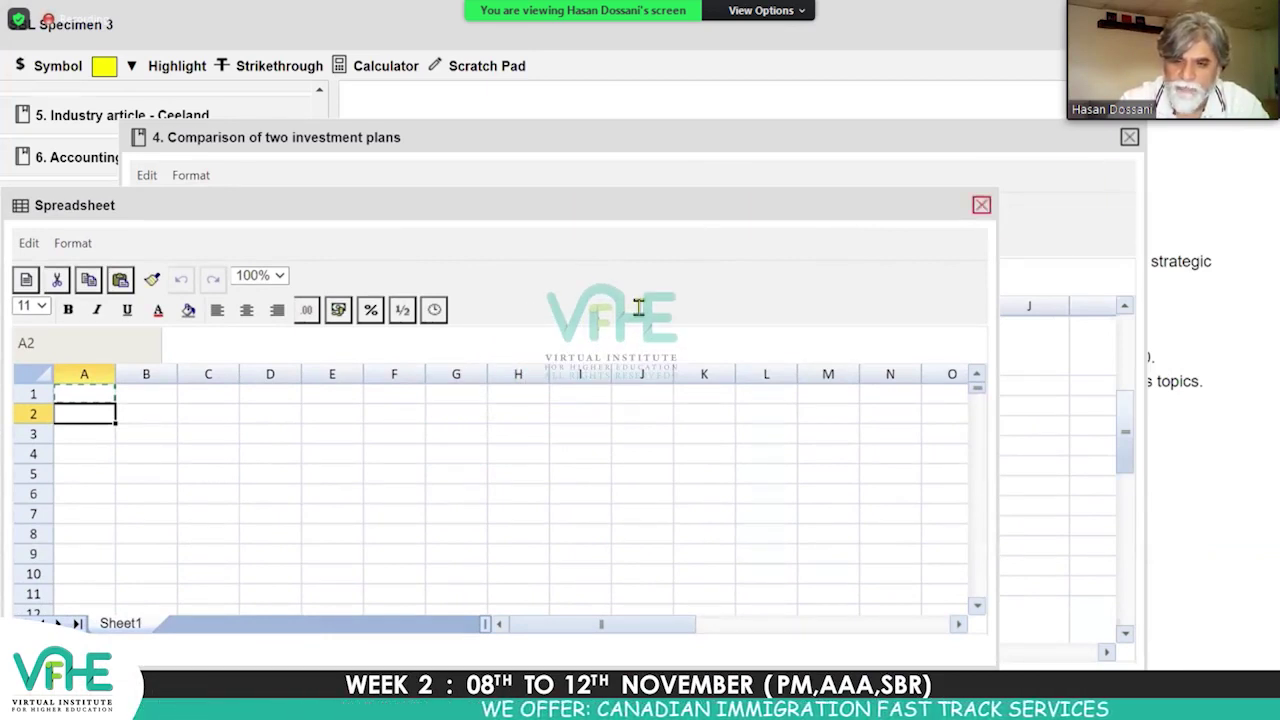
left_click(88, 613)
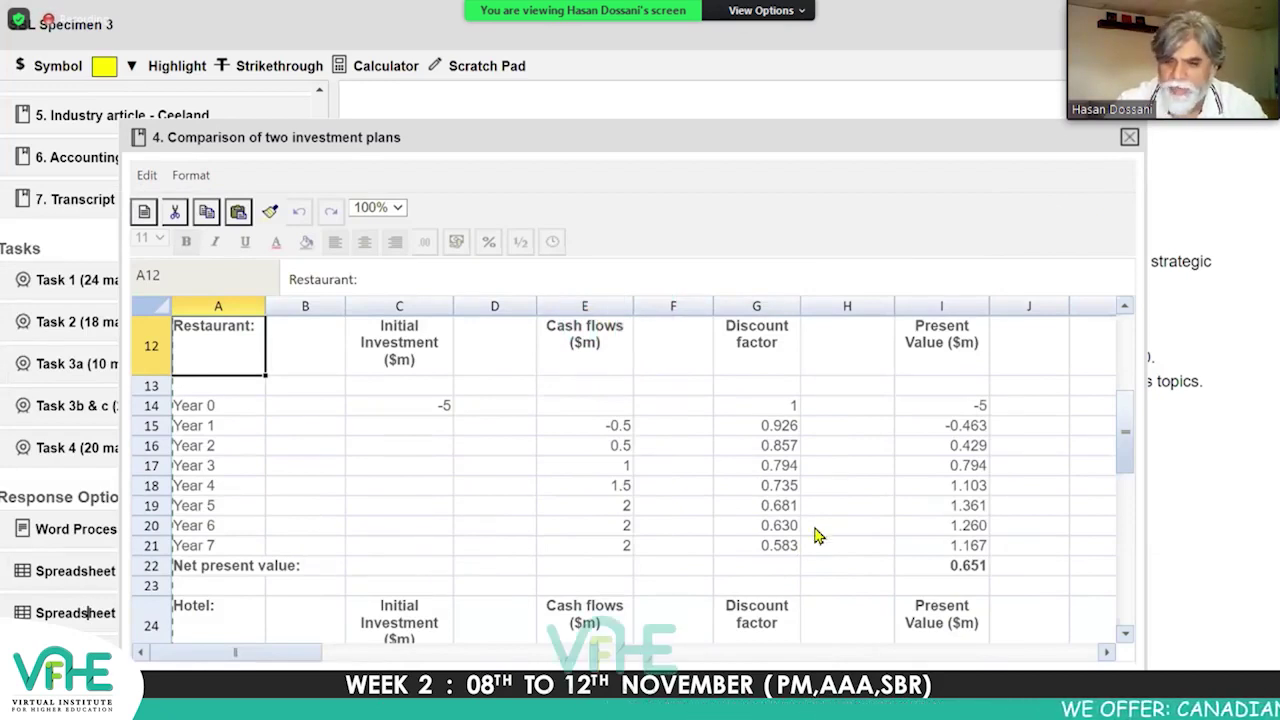
Examine the restaurant's cash flows for Years 1 to 3 and its Year 0 initial investment.
left_click(601, 430)
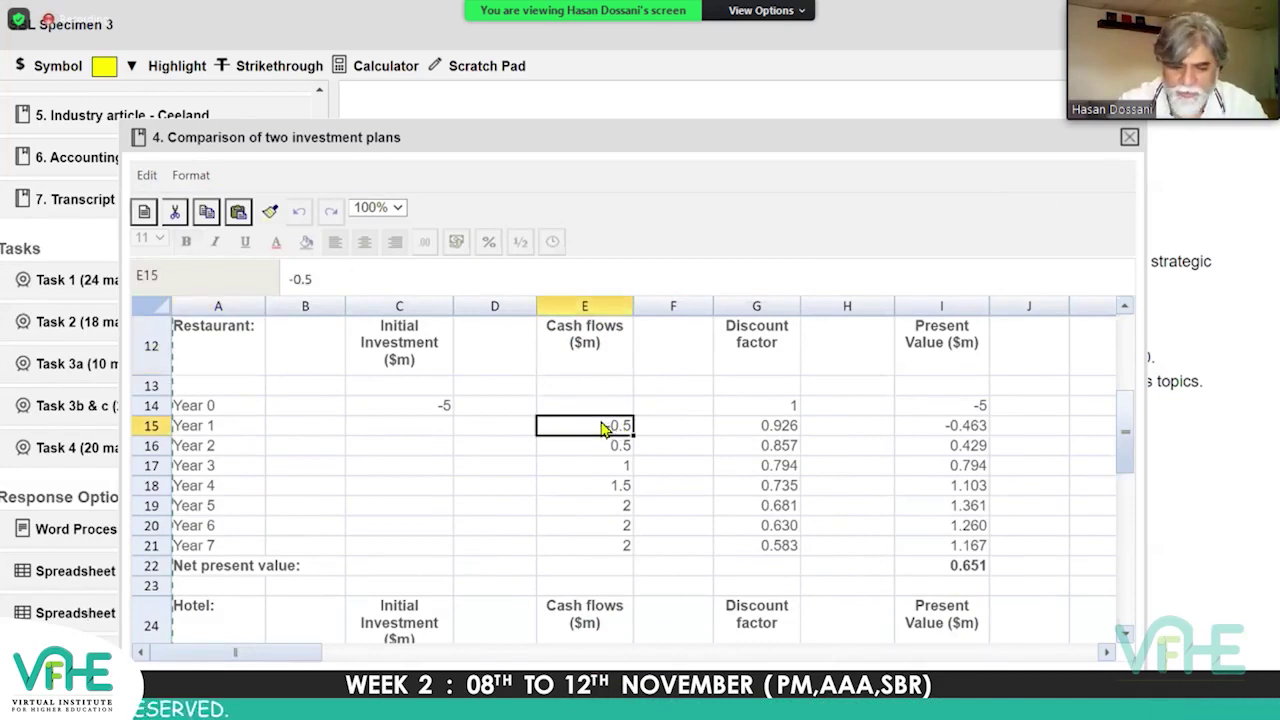
key("shift+Down")
key("shift+Down")
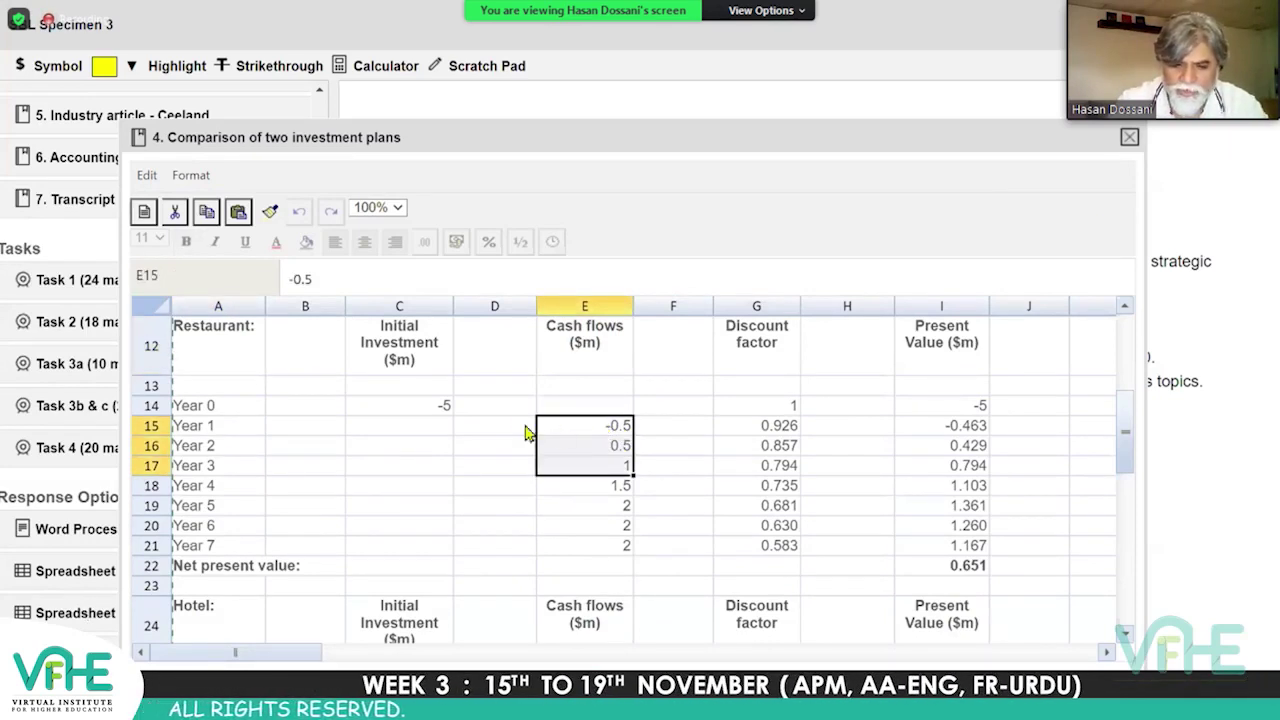
left_click(421, 409)
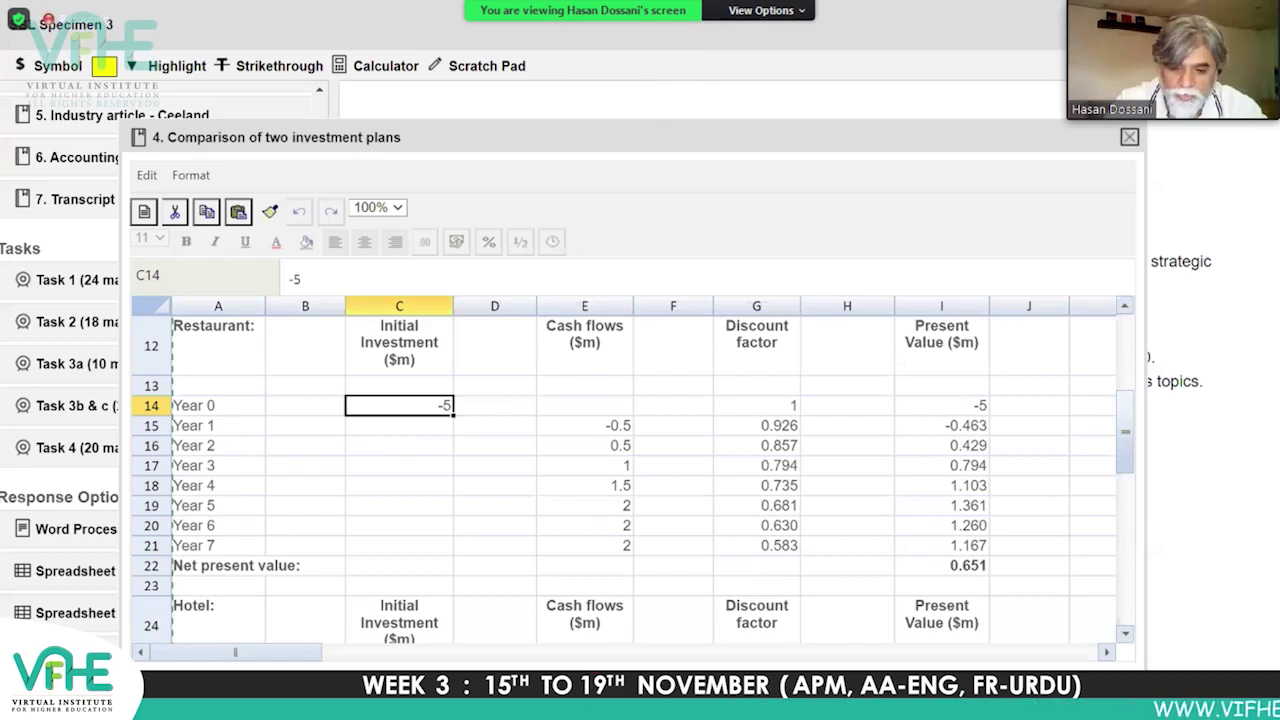
Search for "snip", open the Snipping Tool and postpone the work or school account sign-in request.
key("alt+Tab")
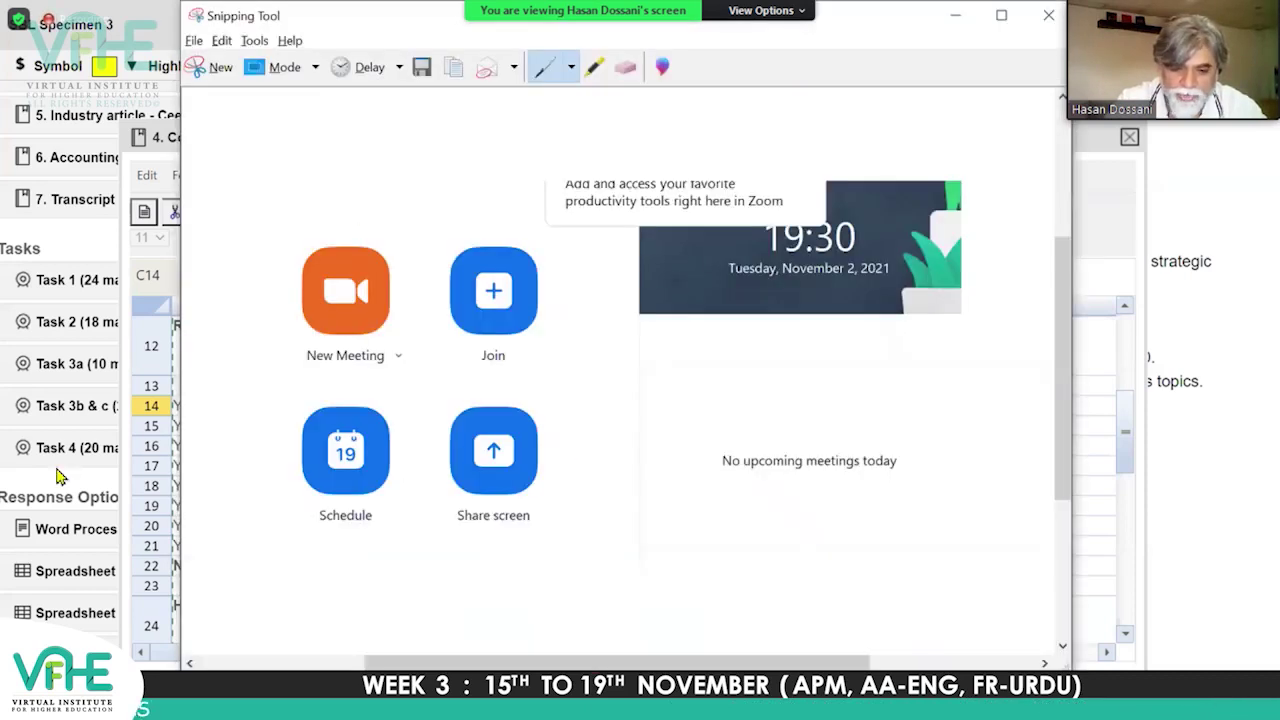
key("super")
type("ni")
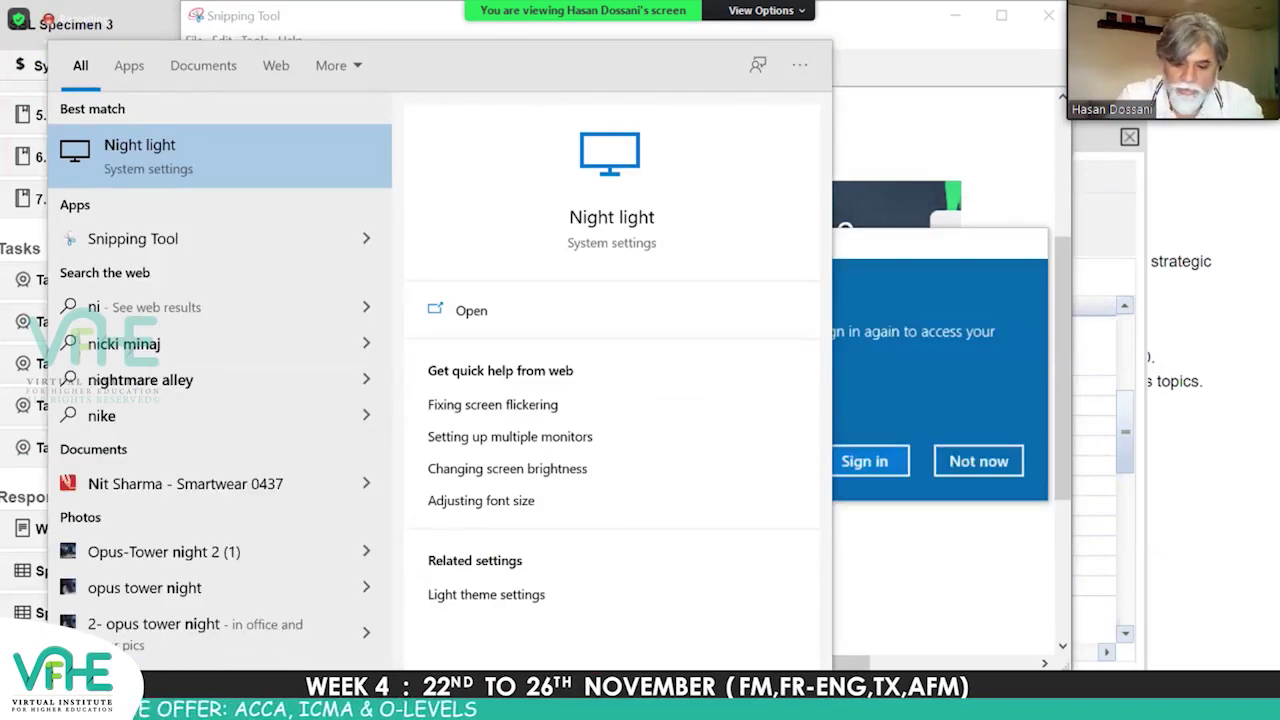
key("BackSpace")
key("BackSpace")
type("snip")
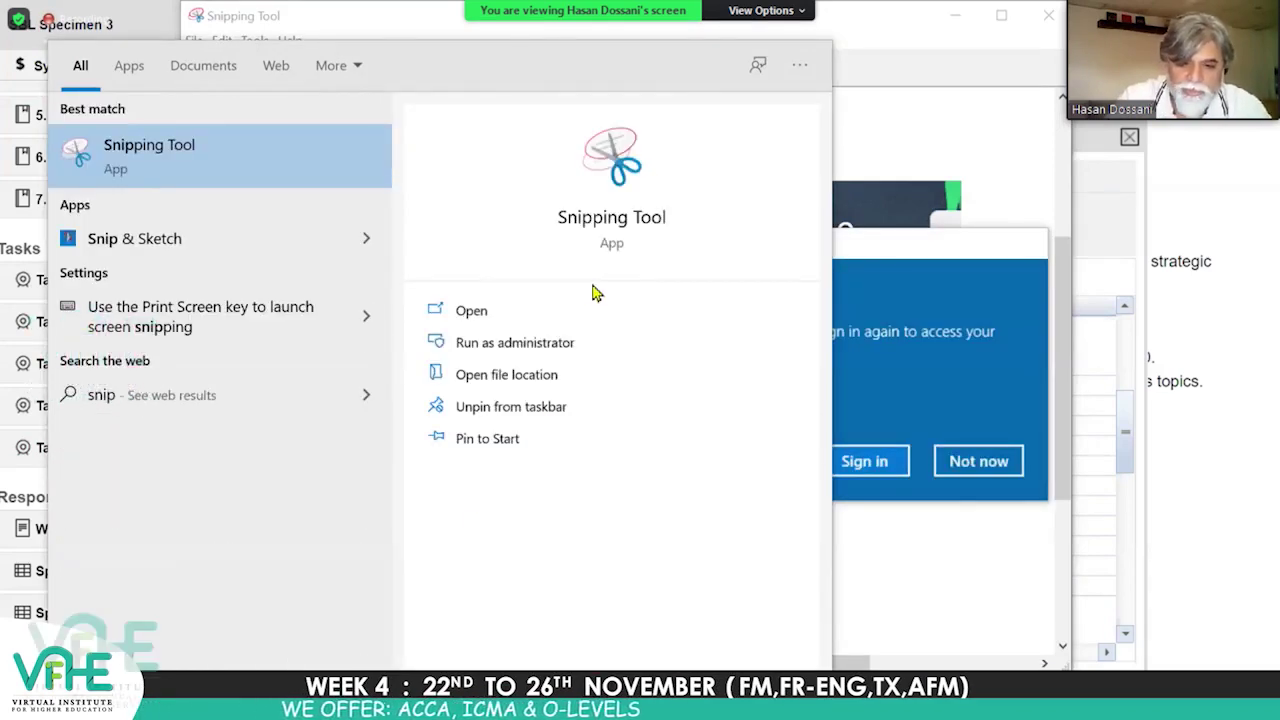
left_click(497, 310)
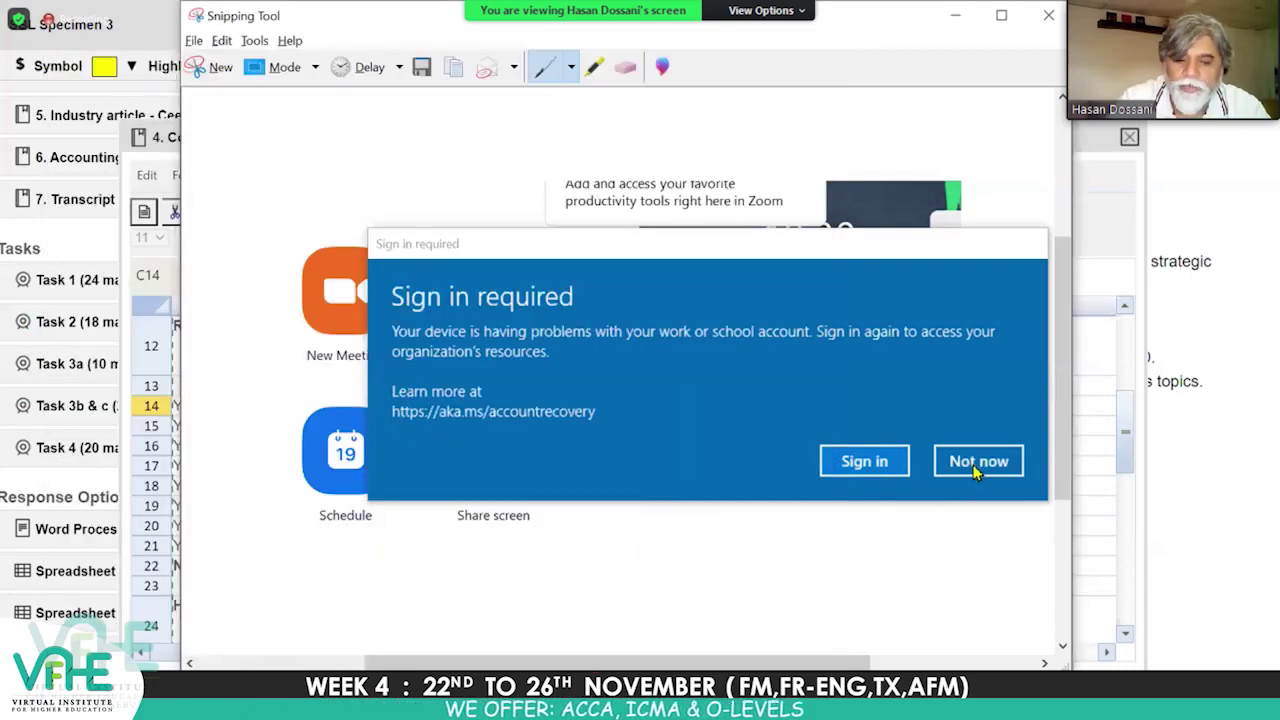
left_click(971, 470)
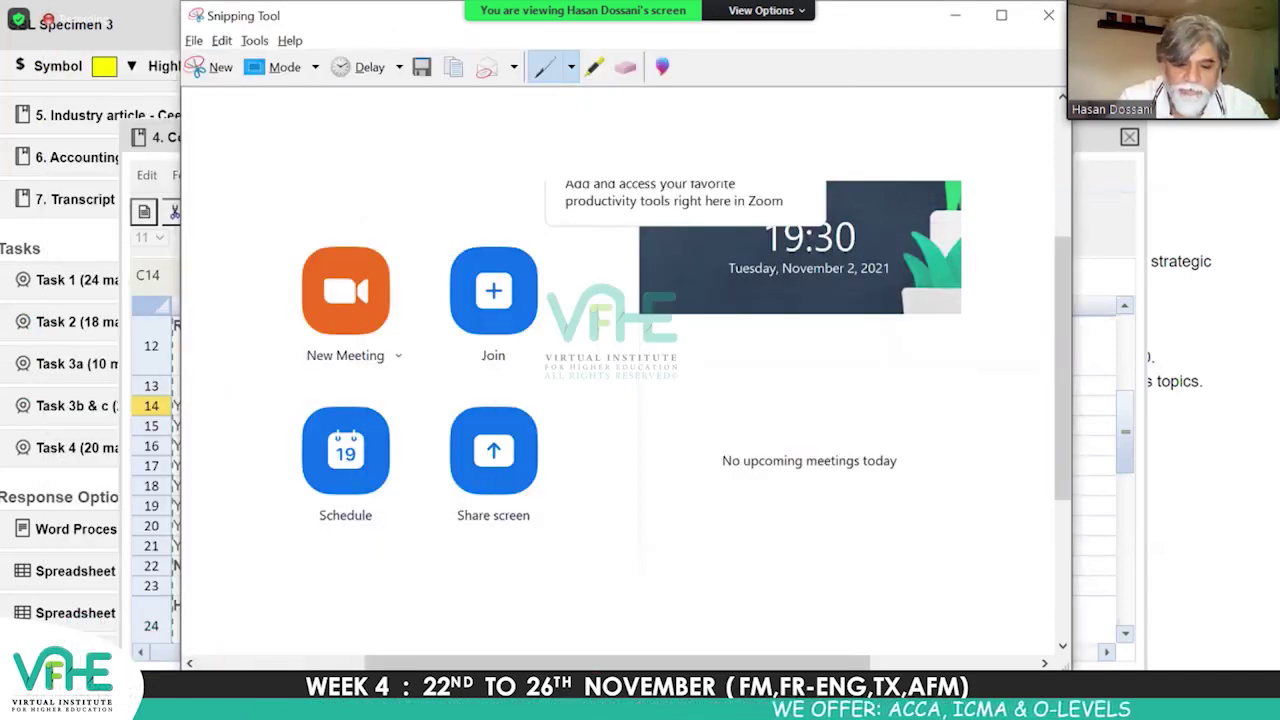
Bring up the Snipping Tool again and start a new screen snip.
key("super")
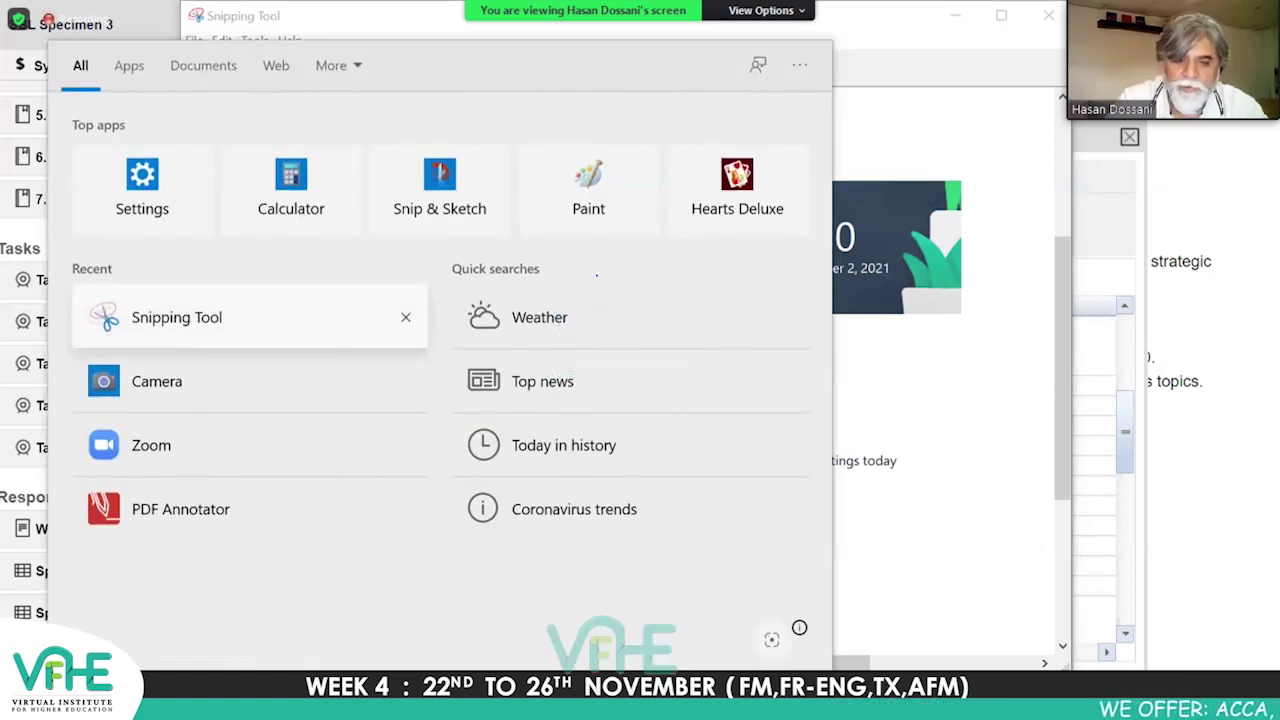
left_click(168, 337)
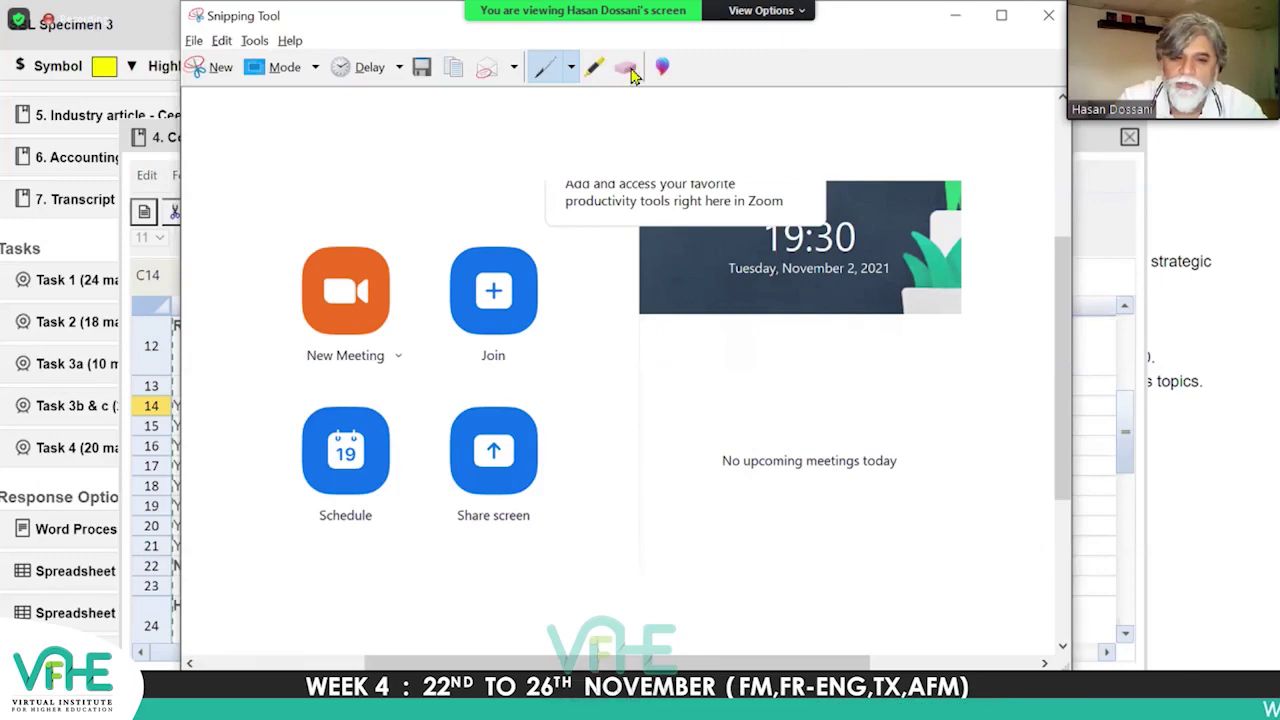
left_click(214, 70)
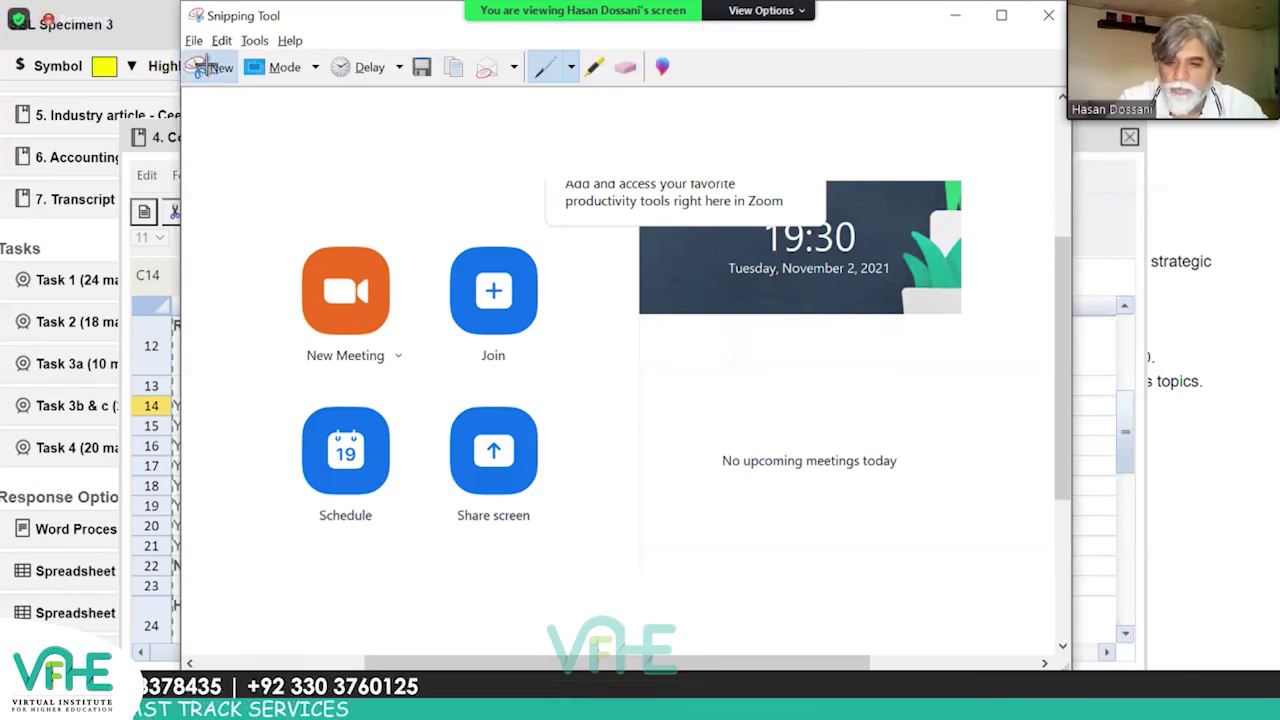